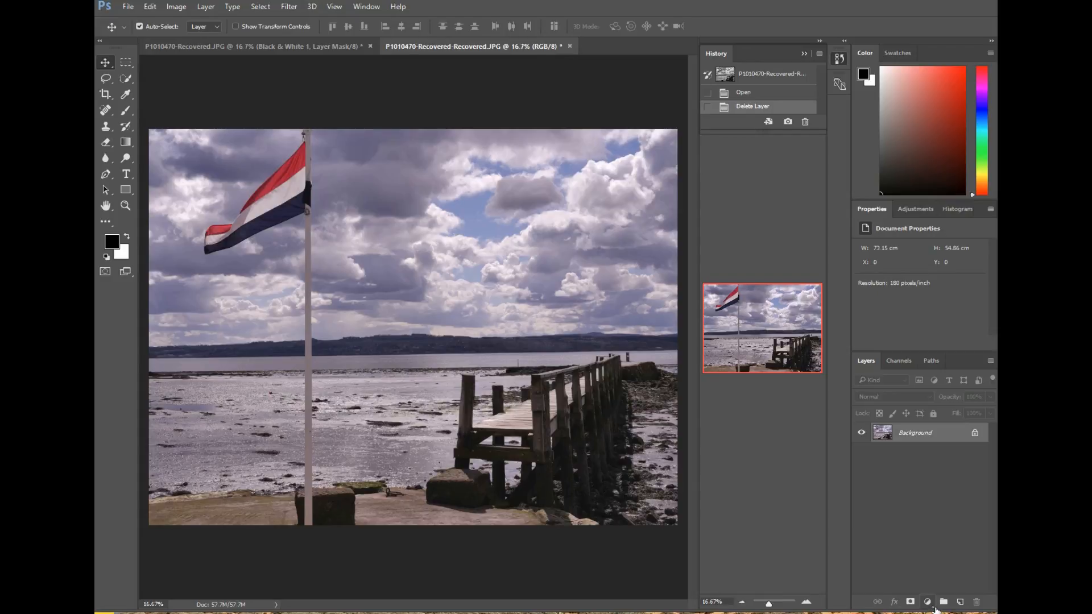
Add a Black & White adjustment layer above the Background and toggle its visibility to compare it with the colour photo.
{"action": "left_click", "coordinate": [933, 606]}
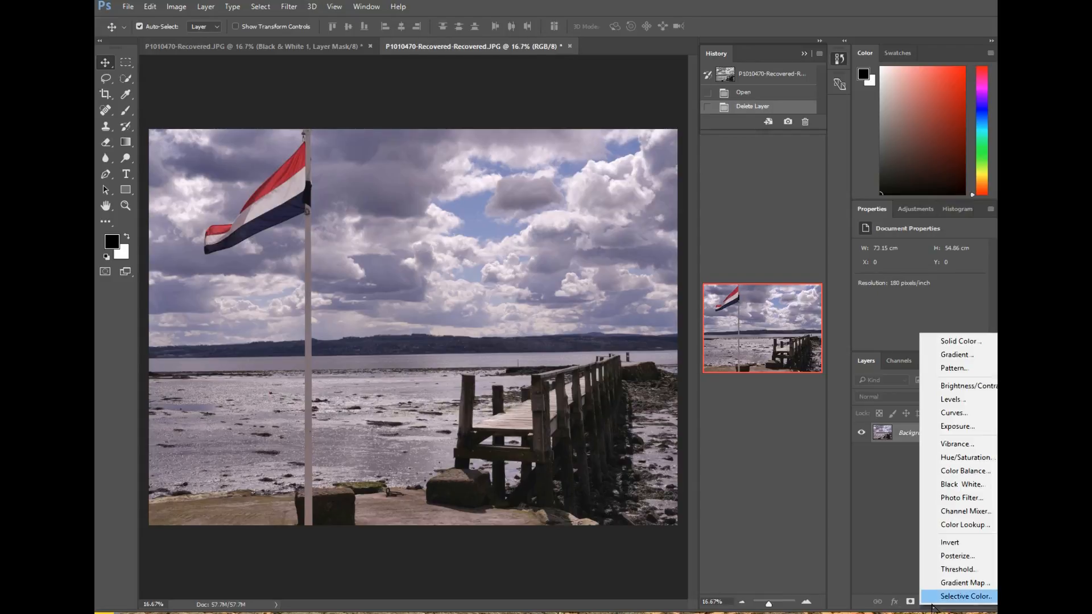
{"action": "left_click", "coordinate": [960, 487]}
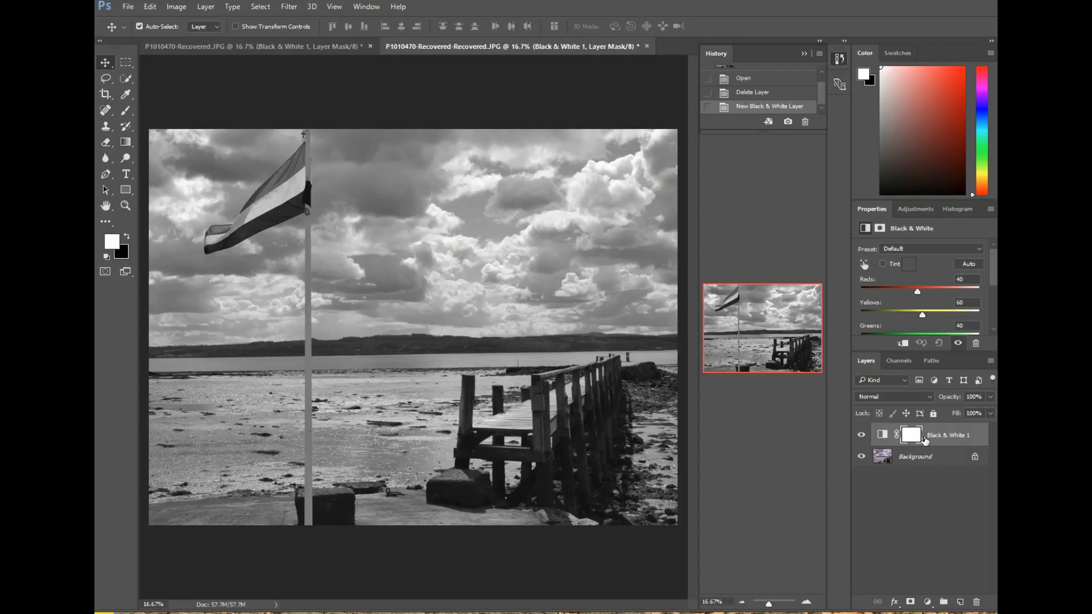
{"action": "left_click", "coordinate": [862, 436]}
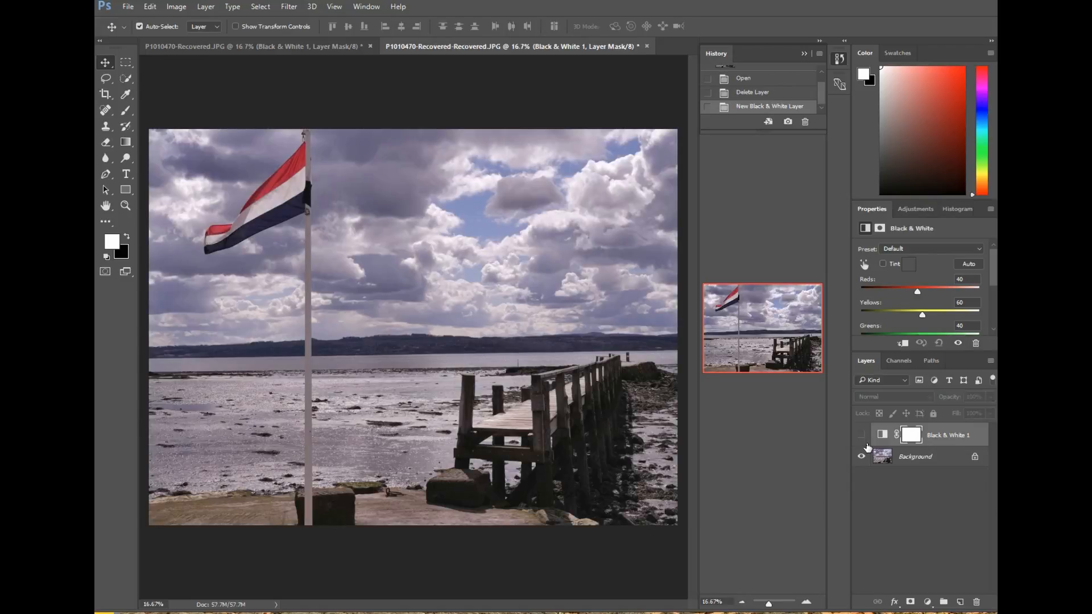
{"action": "left_click", "coordinate": [863, 437]}
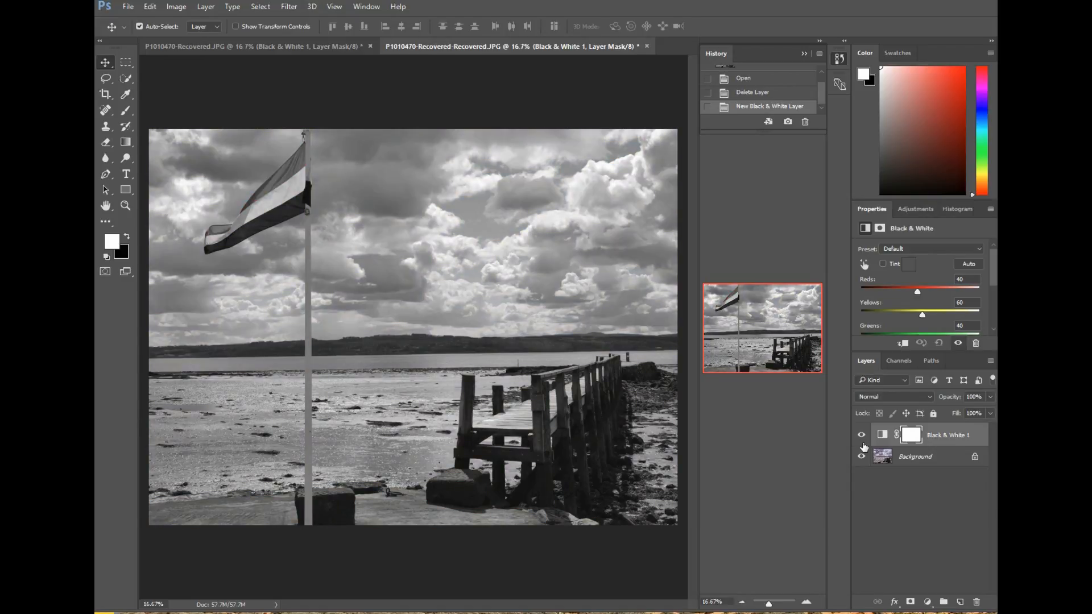
{"action": "left_click", "coordinate": [862, 439]}
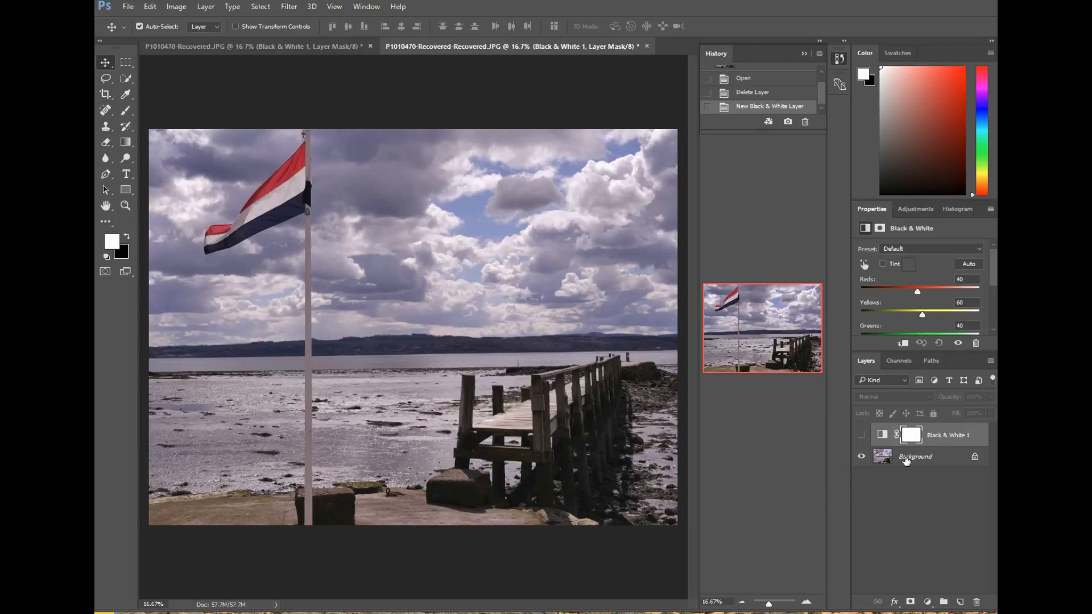
{"action": "left_click", "coordinate": [863, 437]}
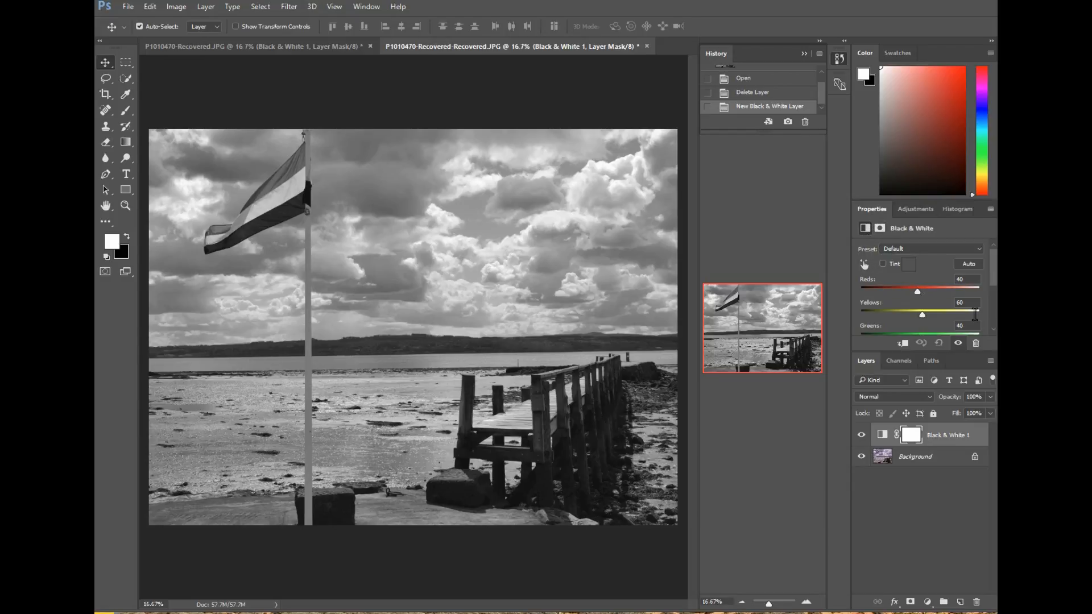
Set the Black & White adjustment's Cyans to 55 and Blues to -89.
{"action": "mouse_move", "coordinate": [996, 281]}
{"action": "left_mouse_down"}
{"action": "mouse_move", "coordinate": [995, 318]}
{"action": "mouse_move", "coordinate": [996, 294]}
{"action": "left_mouse_up"}
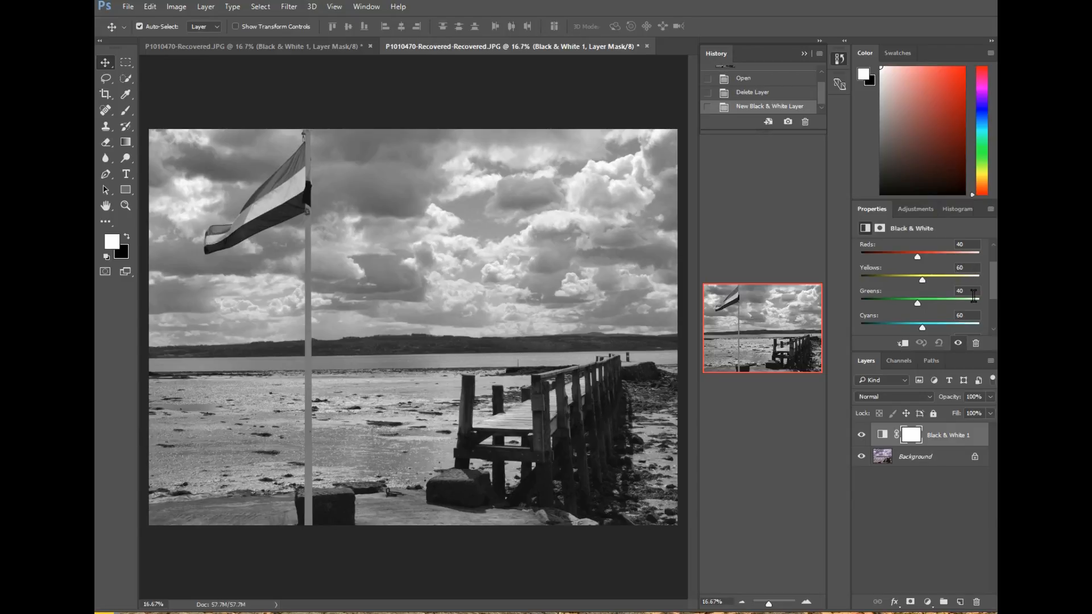
{"action": "scroll", "coordinate": [995, 295], "scroll_direction": "down", "scroll_amount": 2}
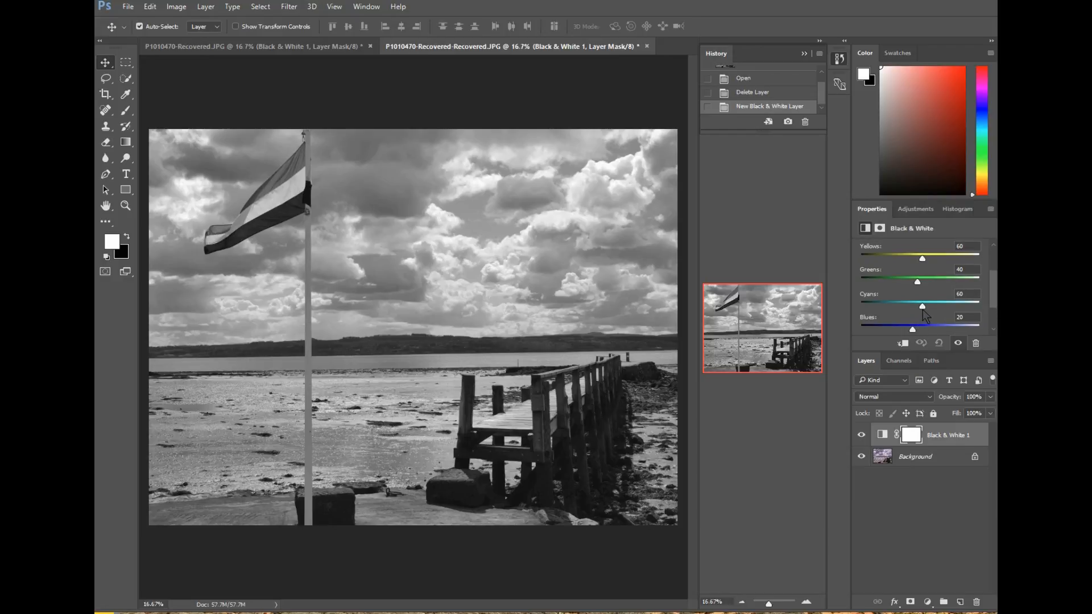
{"action": "left_click_drag", "start_coordinate": [922, 310], "coordinate": [903, 311]}
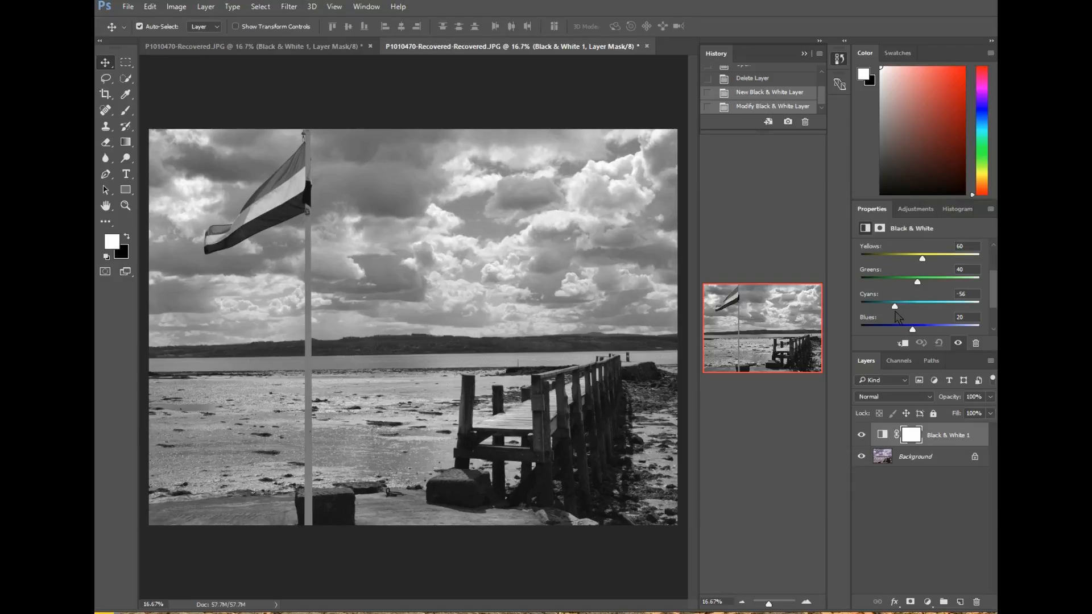
{"action": "left_click_drag", "start_coordinate": [911, 316], "coordinate": [914, 316]}
{"action": "left_click_drag", "start_coordinate": [922, 311], "coordinate": [885, 337]}
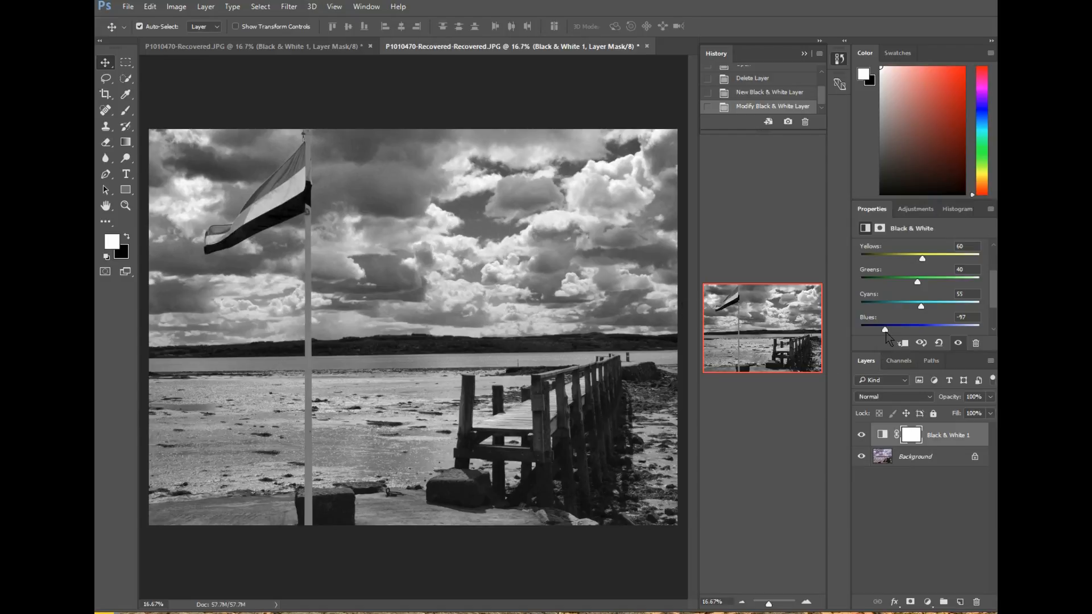
{"action": "mouse_move", "coordinate": [886, 334]}
{"action": "left_mouse_down"}
{"action": "mouse_move", "coordinate": [865, 335]}
{"action": "mouse_move", "coordinate": [887, 338]}
{"action": "left_mouse_up"}
Set the Black & White adjustment's Yellows to 53 and Magentas to 19.
{"action": "left_click_drag", "start_coordinate": [921, 259], "coordinate": [917, 258]}
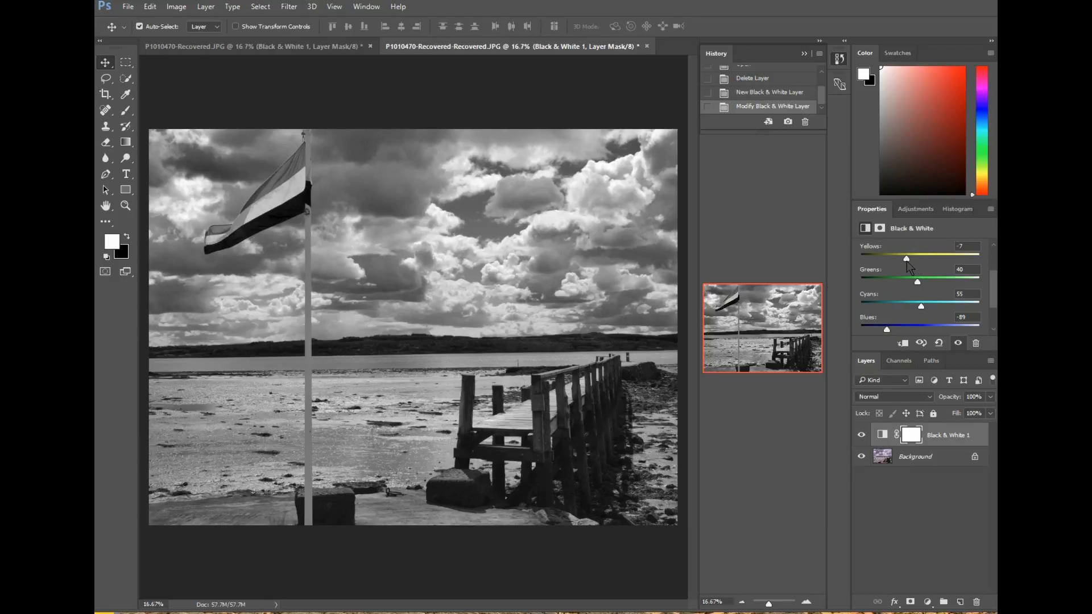
{"action": "mouse_move", "coordinate": [917, 259]}
{"action": "left_mouse_down"}
{"action": "mouse_move", "coordinate": [941, 262]}
{"action": "mouse_move", "coordinate": [920, 260]}
{"action": "left_mouse_up"}
{"action": "left_click_drag", "start_coordinate": [989, 295], "coordinate": [995, 319]}
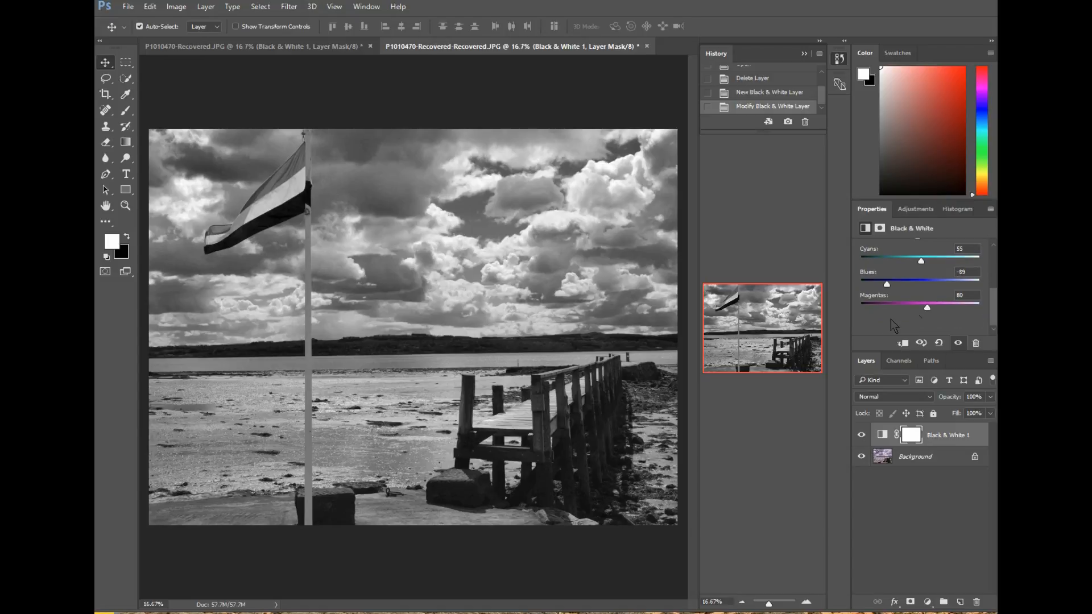
{"action": "left_click_drag", "start_coordinate": [926, 311], "coordinate": [913, 311]}
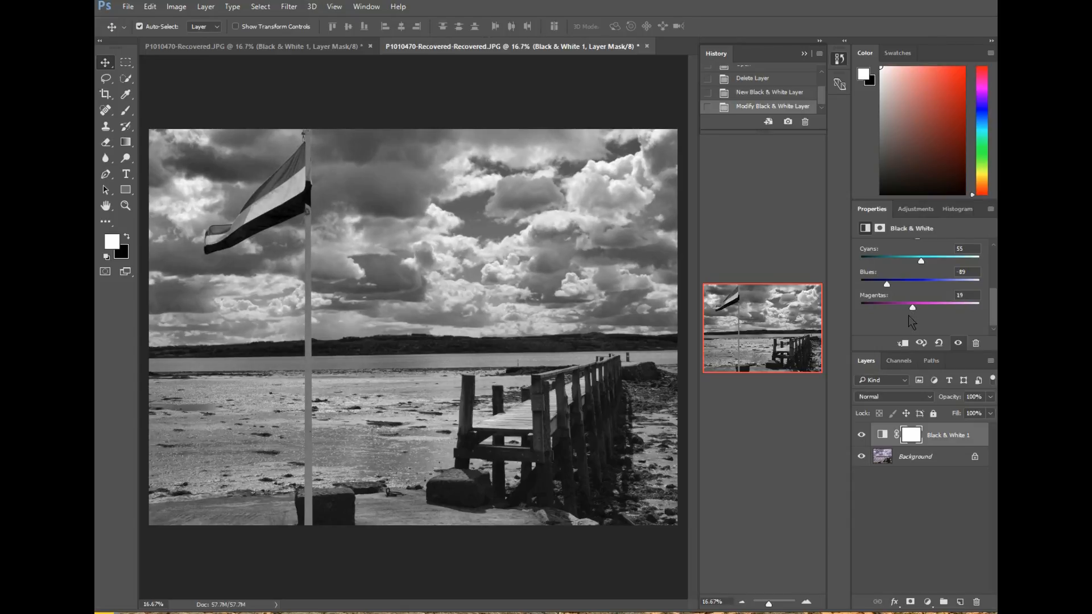
Set the Black & White adjustment's Reds to 60.
{"action": "scroll", "coordinate": [992, 322], "scroll_direction": "up", "scroll_amount": 4}
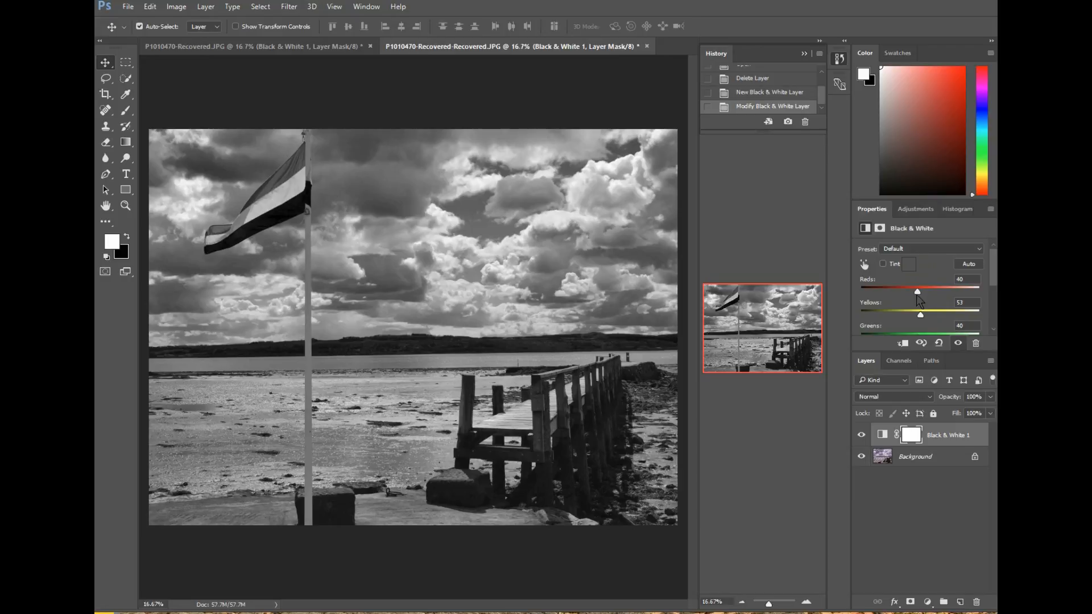
{"action": "left_click", "coordinate": [917, 291]}
{"action": "left_click_drag", "start_coordinate": [917, 292], "coordinate": [922, 294]}
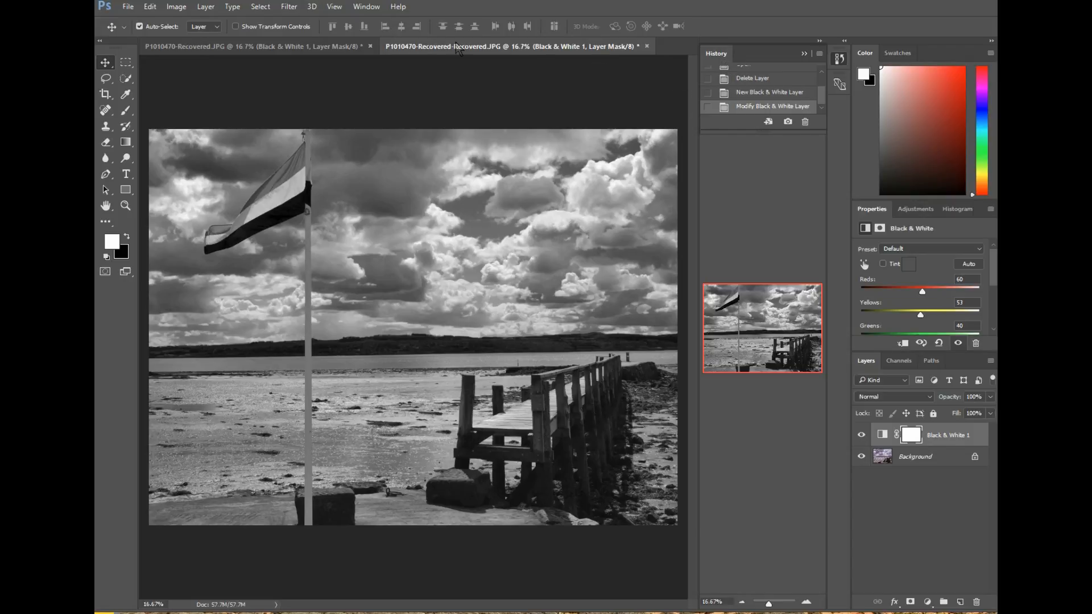
Compare the history states before and after the Black & White modification, ending on the modified state.
{"action": "left_click", "coordinate": [366, 8]}
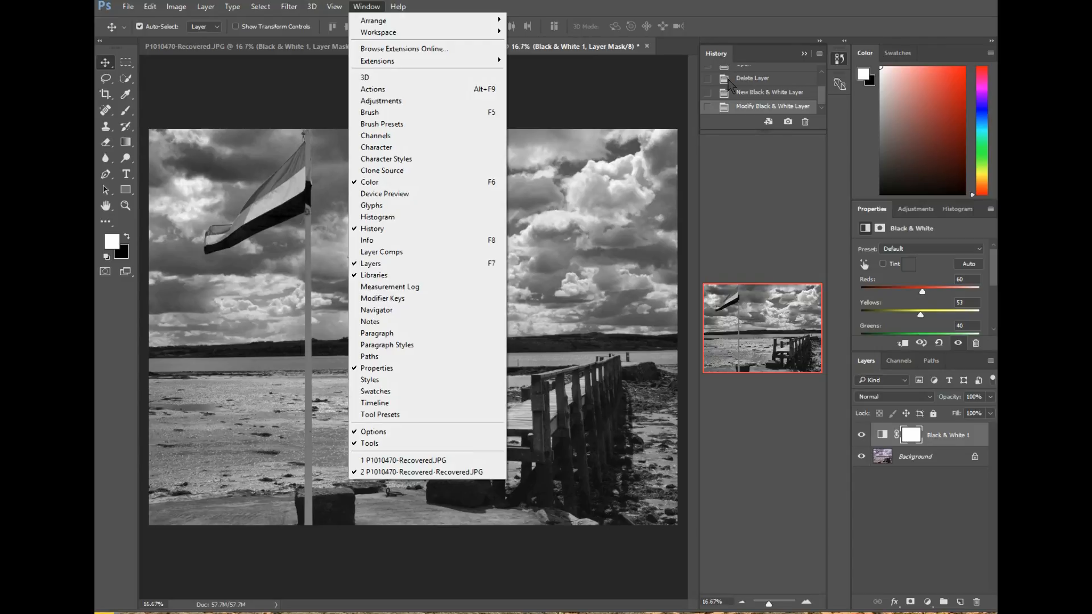
{"action": "left_click", "coordinate": [777, 94]}
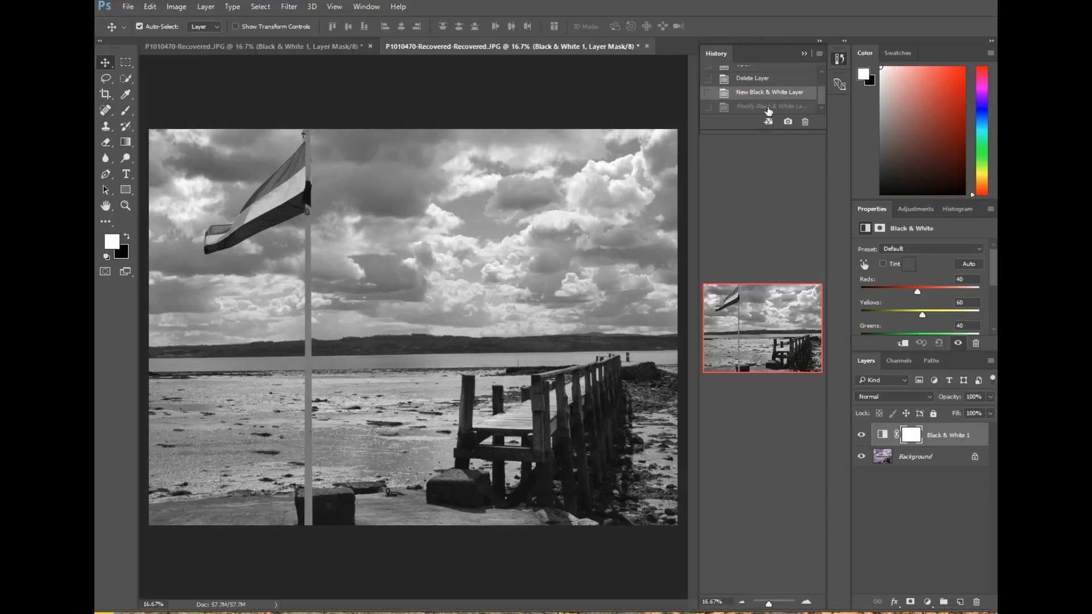
{"action": "left_click", "coordinate": [769, 107]}
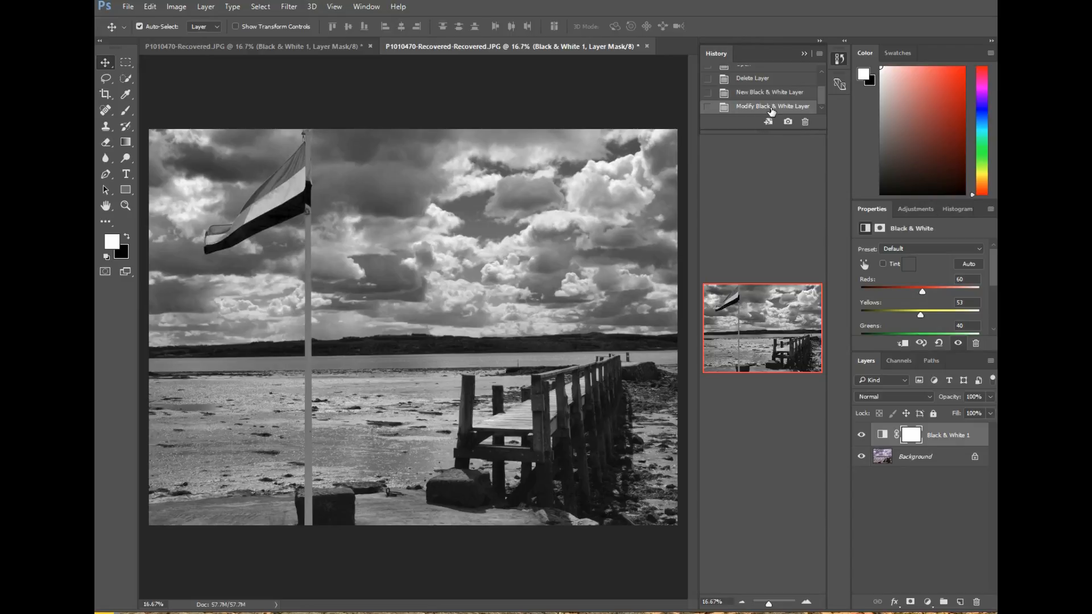
{"action": "left_click", "coordinate": [770, 95]}
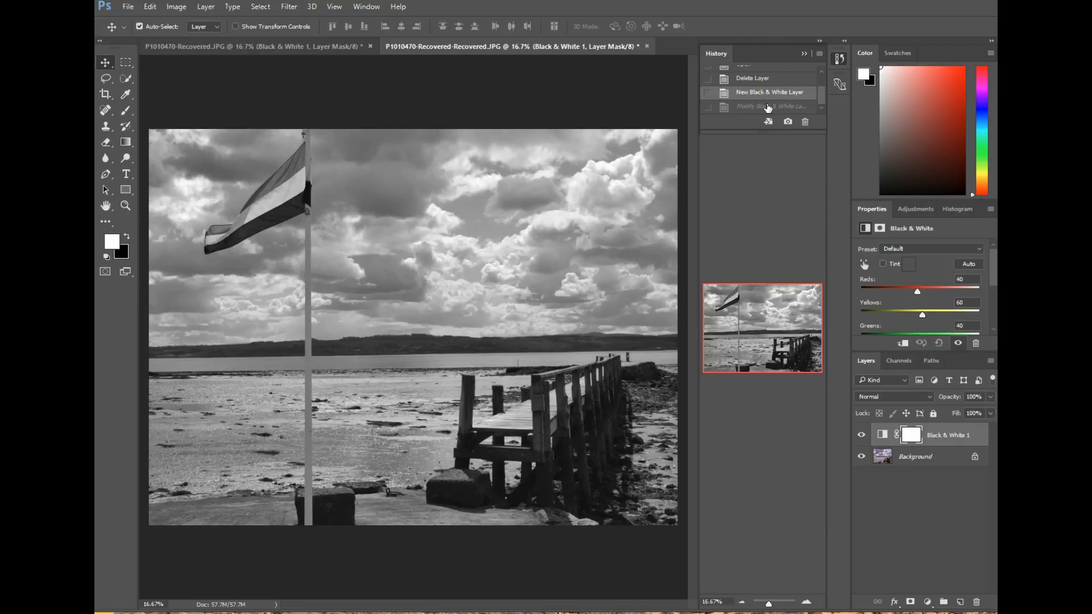
{"action": "left_click", "coordinate": [769, 107]}
{"action": "left_click", "coordinate": [771, 94]}
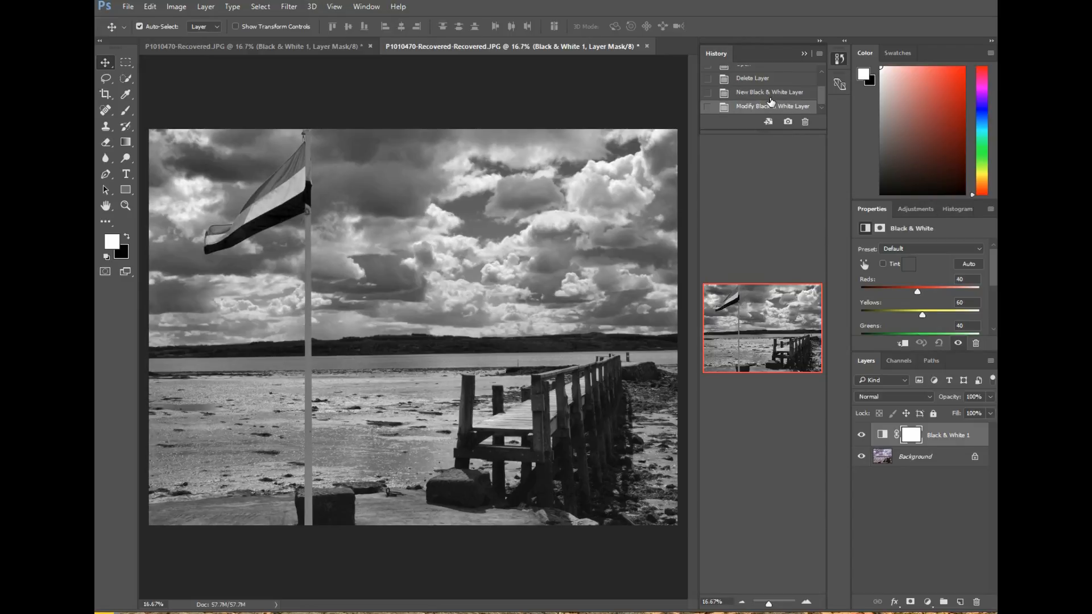
{"action": "left_click", "coordinate": [772, 109]}
{"action": "left_click", "coordinate": [770, 98]}
{"action": "left_click", "coordinate": [770, 107]}
Examine the flag and the upper part of its pole in close-up at about 70% magnification.
{"action": "left_click", "coordinate": [126, 206]}
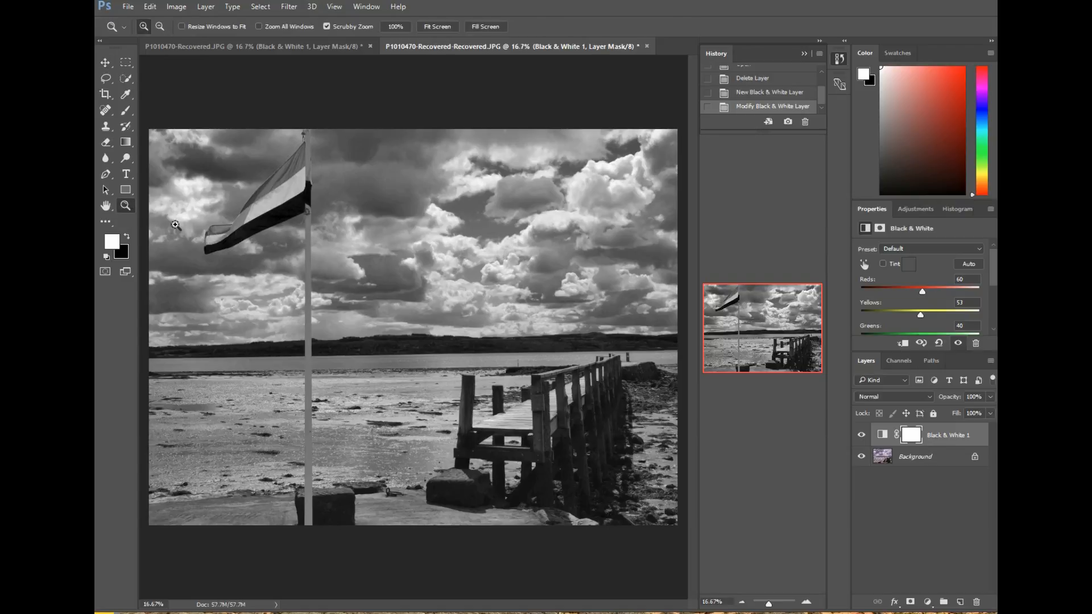
{"action": "left_click", "coordinate": [279, 200]}
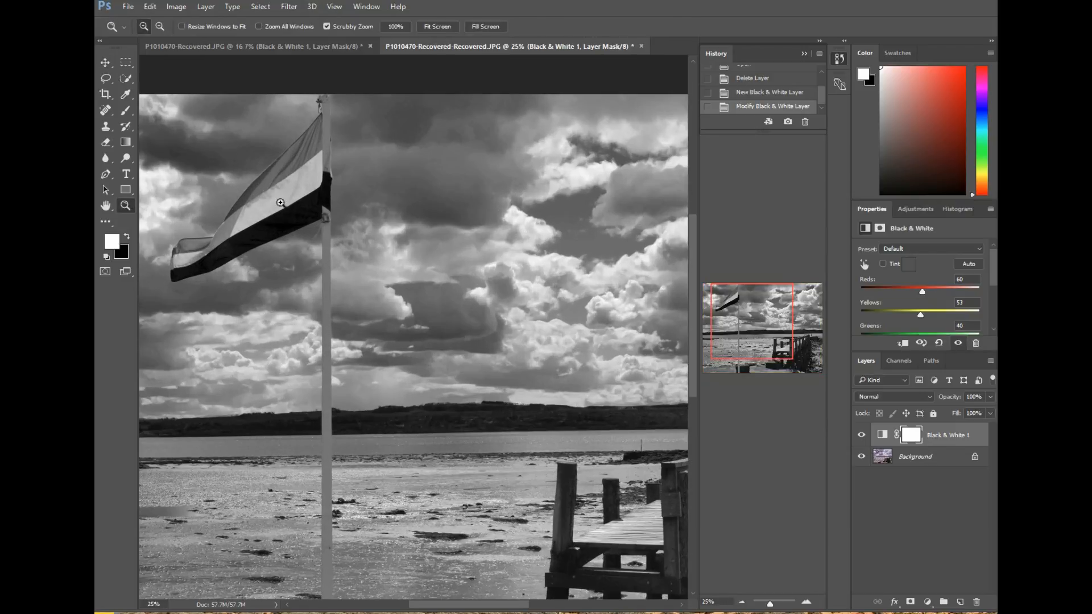
{"action": "left_click", "coordinate": [281, 204]}
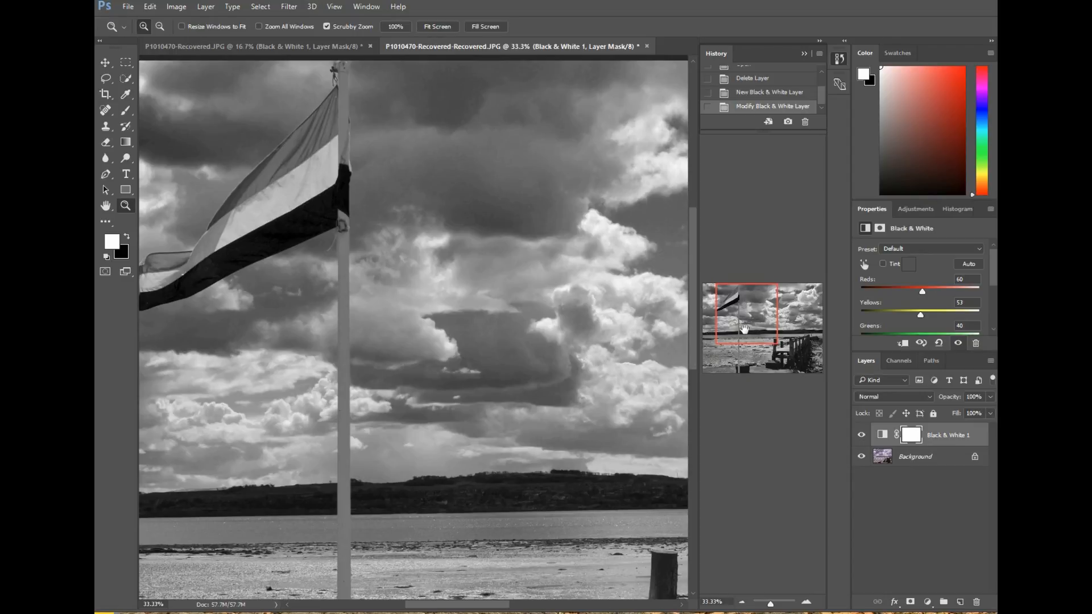
{"action": "left_click_drag", "start_coordinate": [728, 329], "coordinate": [724, 329]}
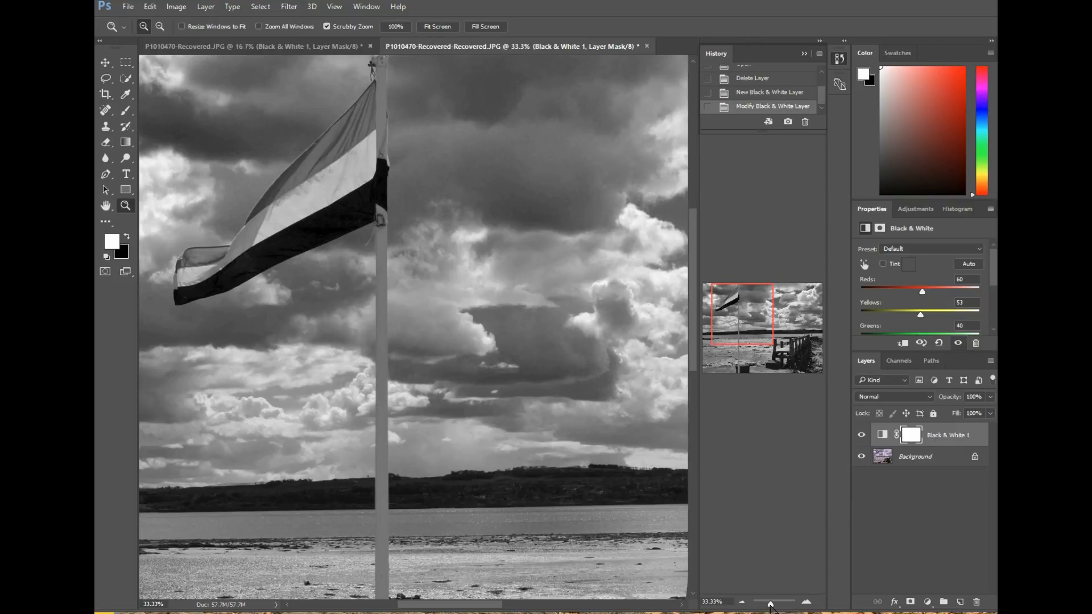
{"action": "left_click_drag", "start_coordinate": [770, 604], "coordinate": [773, 605]}
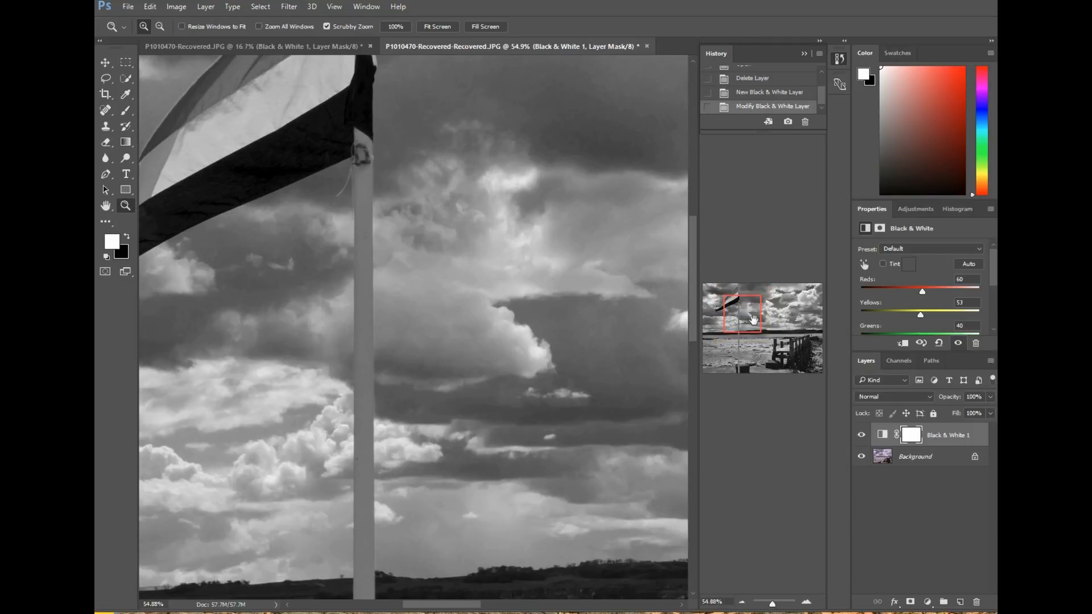
{"action": "left_click_drag", "start_coordinate": [739, 322], "coordinate": [707, 319]}
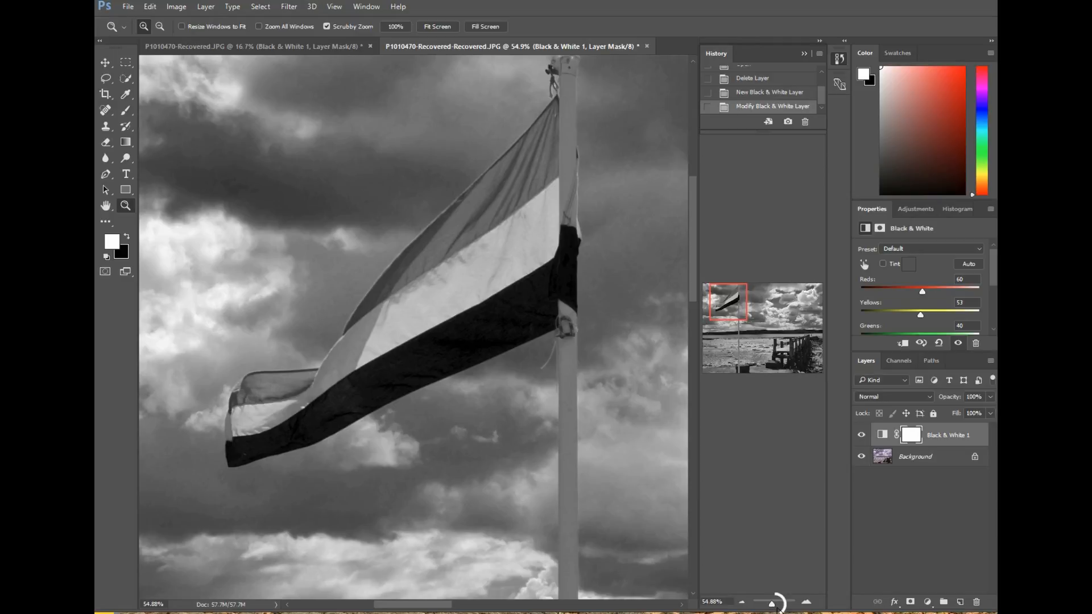
{"action": "mouse_move", "coordinate": [772, 604]}
{"action": "left_mouse_down"}
{"action": "mouse_move", "coordinate": [782, 604]}
{"action": "mouse_move", "coordinate": [773, 604]}
{"action": "left_mouse_up"}
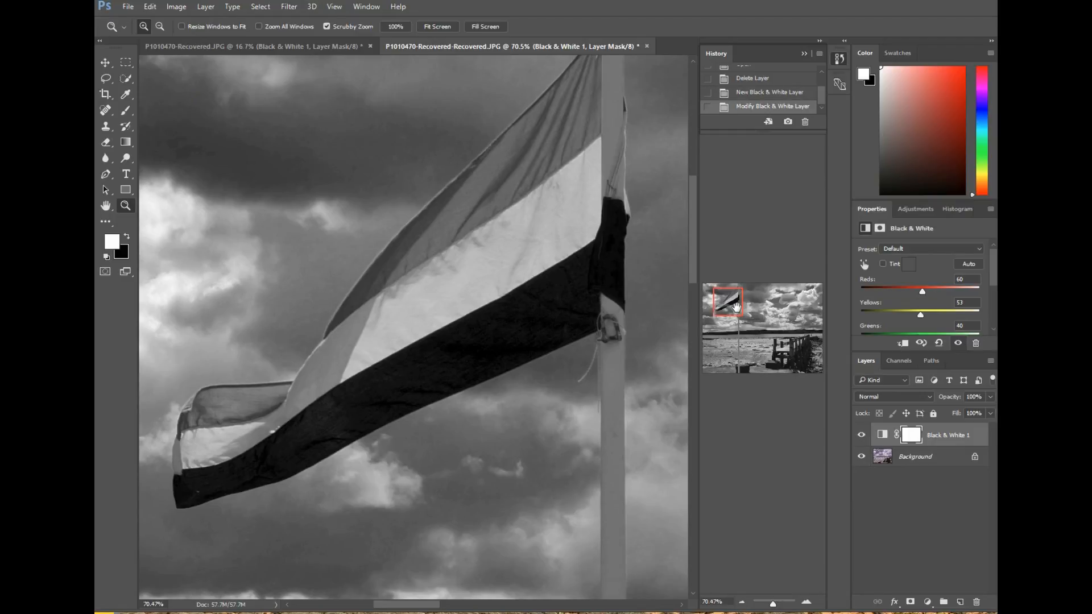
{"action": "mouse_move", "coordinate": [731, 312]}
{"action": "left_mouse_down"}
{"action": "mouse_move", "coordinate": [745, 312]}
{"action": "mouse_move", "coordinate": [734, 312]}
{"action": "left_mouse_up"}
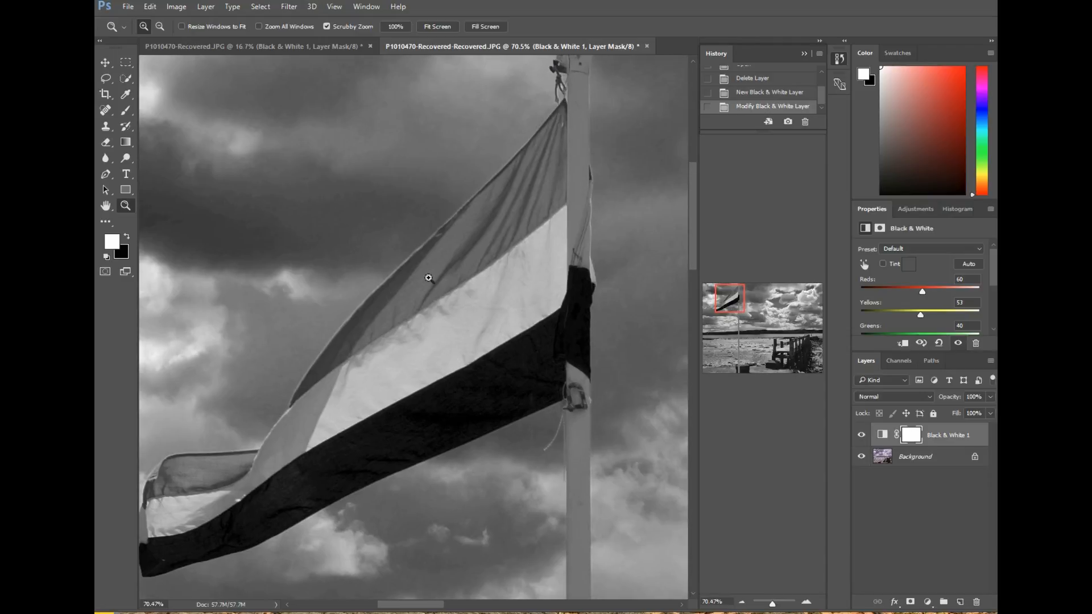
Activate the Brush tool and try a smaller brush size before returning it to 152 px.
{"action": "left_click", "coordinate": [127, 112]}
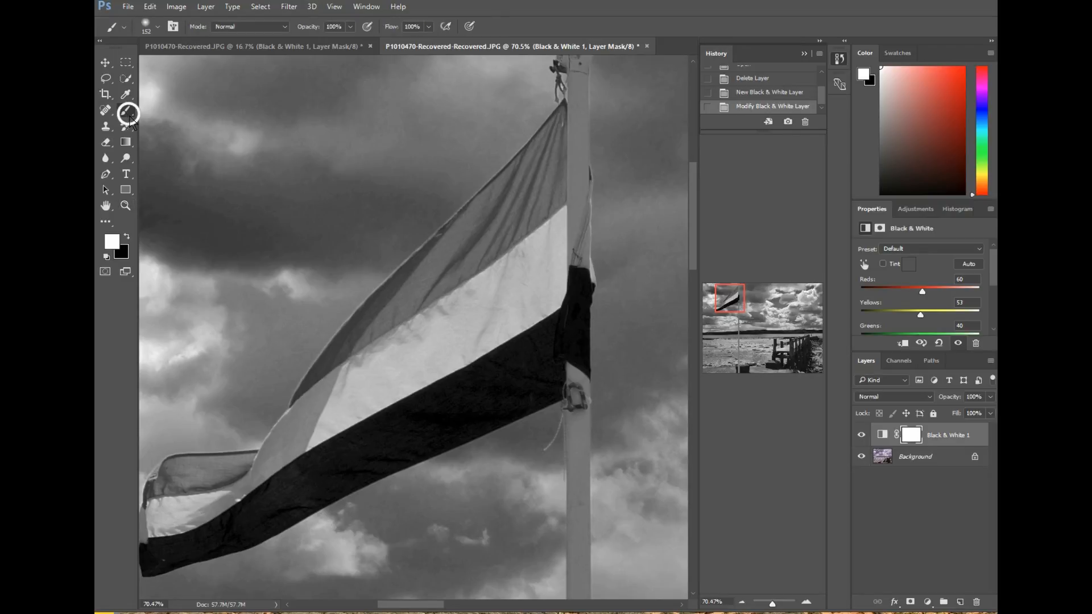
{"action": "right_click", "coordinate": [126, 111]}
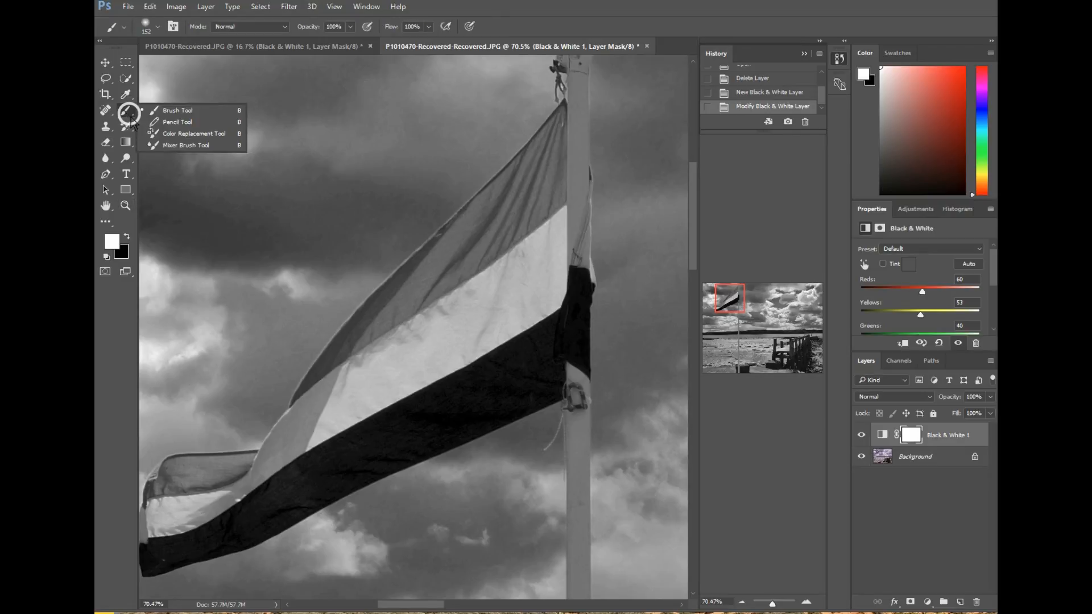
{"action": "left_click", "coordinate": [164, 114]}
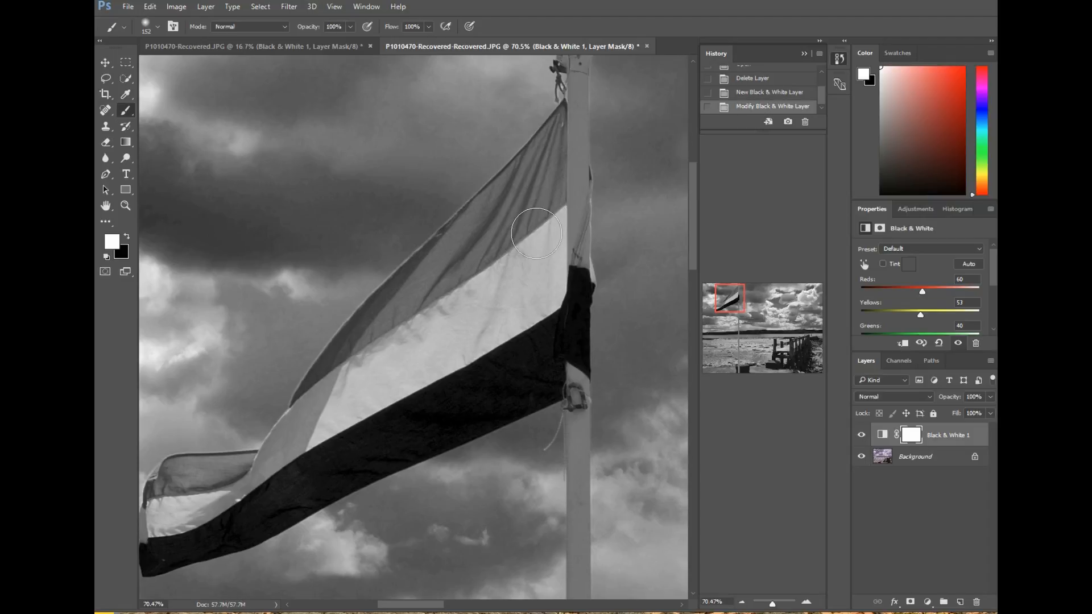
{"action": "left_click", "coordinate": [159, 29]}
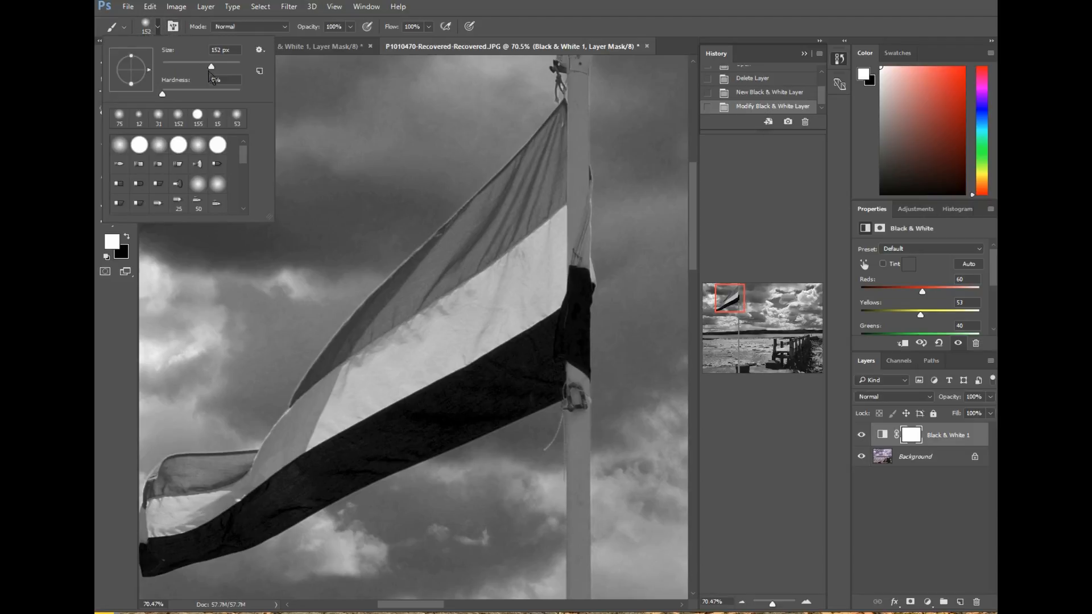
{"action": "left_click_drag", "start_coordinate": [208, 69], "coordinate": [179, 66]}
{"action": "left_click_drag", "start_coordinate": [178, 67], "coordinate": [211, 67]}
{"action": "key", "text": "Return"}
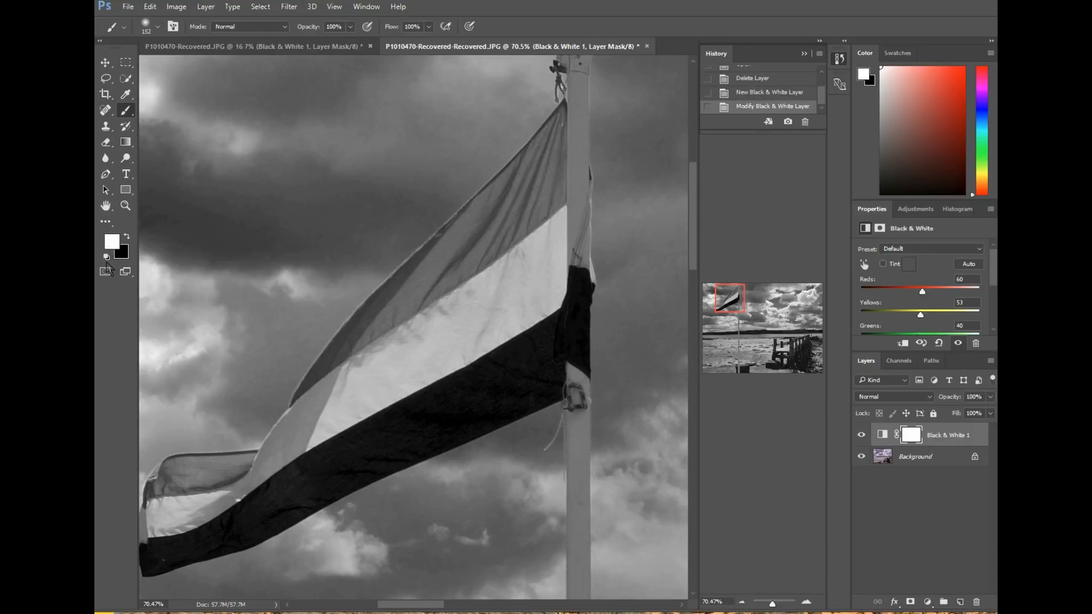
Paint black on the Black & White layer mask over part of the flag's upper stripe, and switch the foreground colour back to white.
{"action": "left_click", "coordinate": [125, 238]}
{"action": "mouse_move", "coordinate": [547, 227]}
{"action": "left_mouse_down"}
{"action": "mouse_move", "coordinate": [464, 244]}
{"action": "mouse_move", "coordinate": [506, 228]}
{"action": "left_mouse_up"}
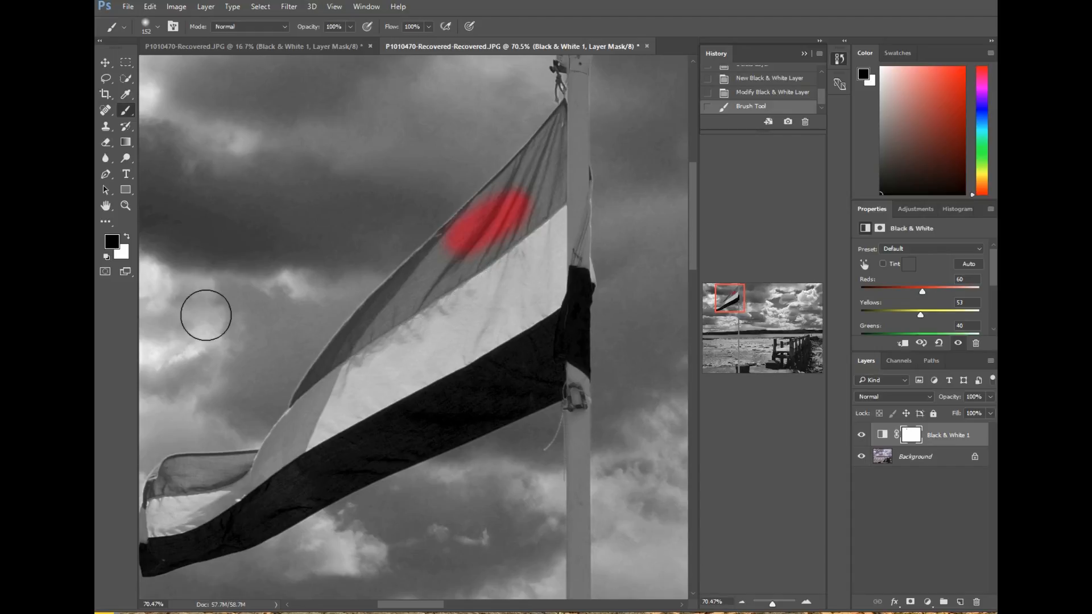
{"action": "left_click", "coordinate": [126, 238]}
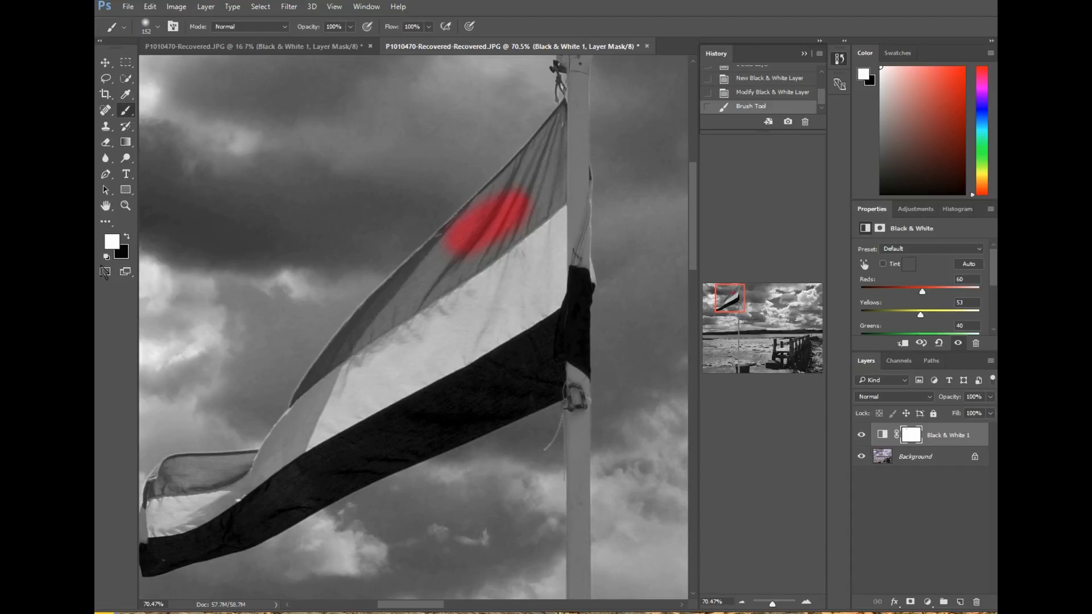
Paint white on the Black & White layer mask over the coloured patch in the flag's upper stripe to restore the greyscale.
{"action": "left_click", "coordinate": [498, 219]}
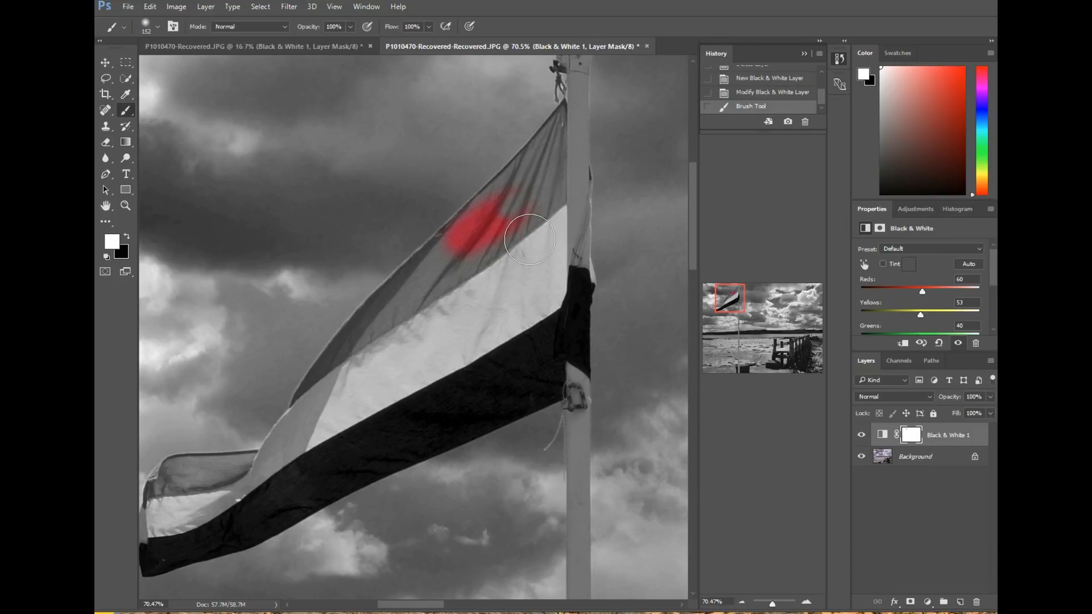
{"action": "left_click_drag", "start_coordinate": [499, 258], "coordinate": [467, 263]}
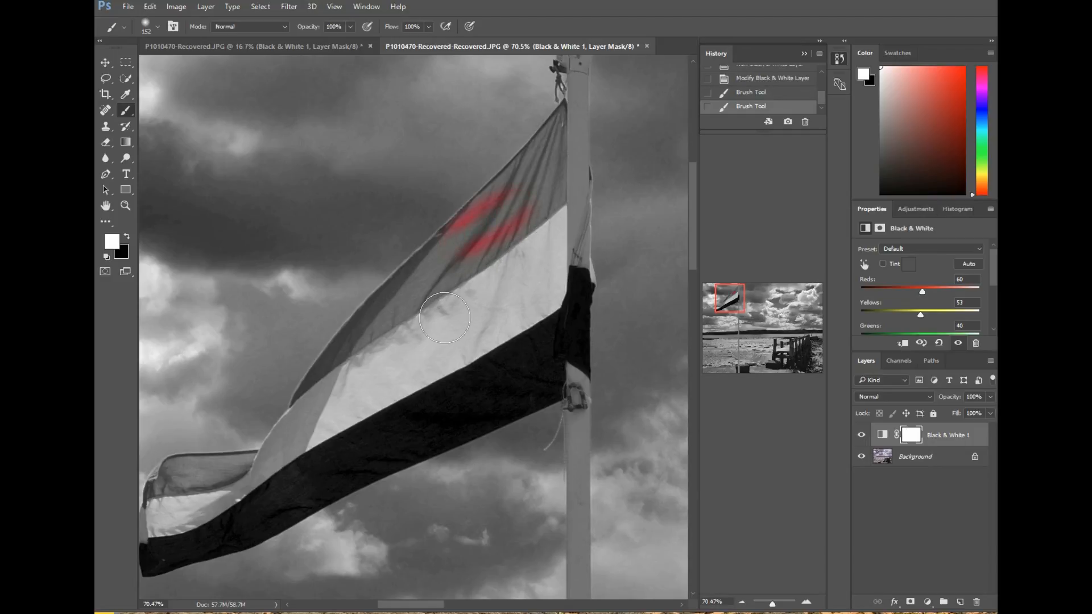
{"action": "left_click_drag", "start_coordinate": [529, 234], "coordinate": [480, 267]}
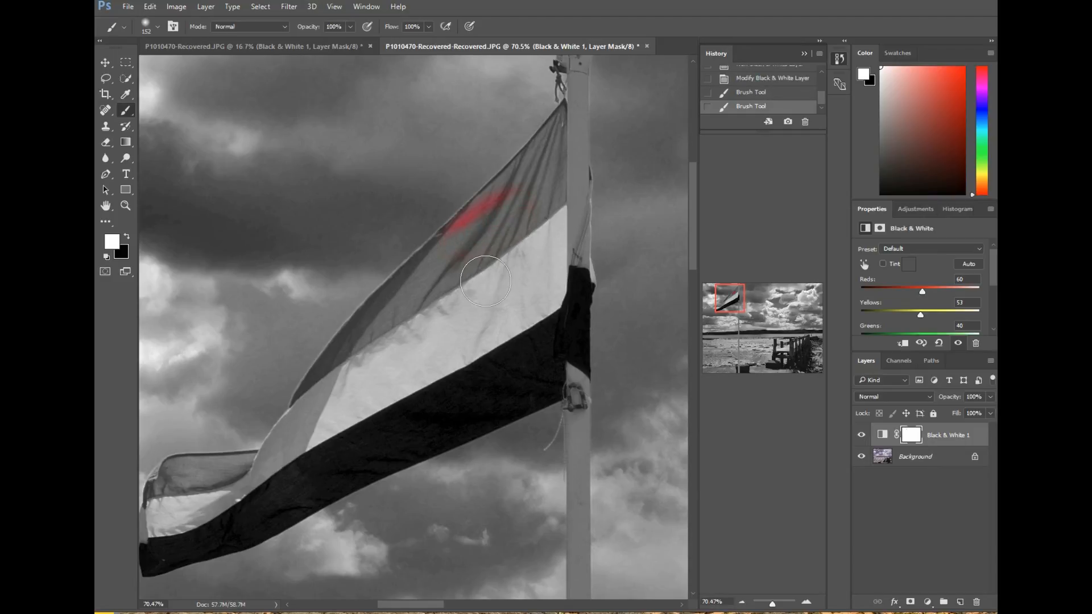
{"action": "mouse_move", "coordinate": [526, 222]}
{"action": "left_mouse_down"}
{"action": "mouse_move", "coordinate": [480, 243]}
{"action": "mouse_move", "coordinate": [472, 261]}
{"action": "left_mouse_up"}
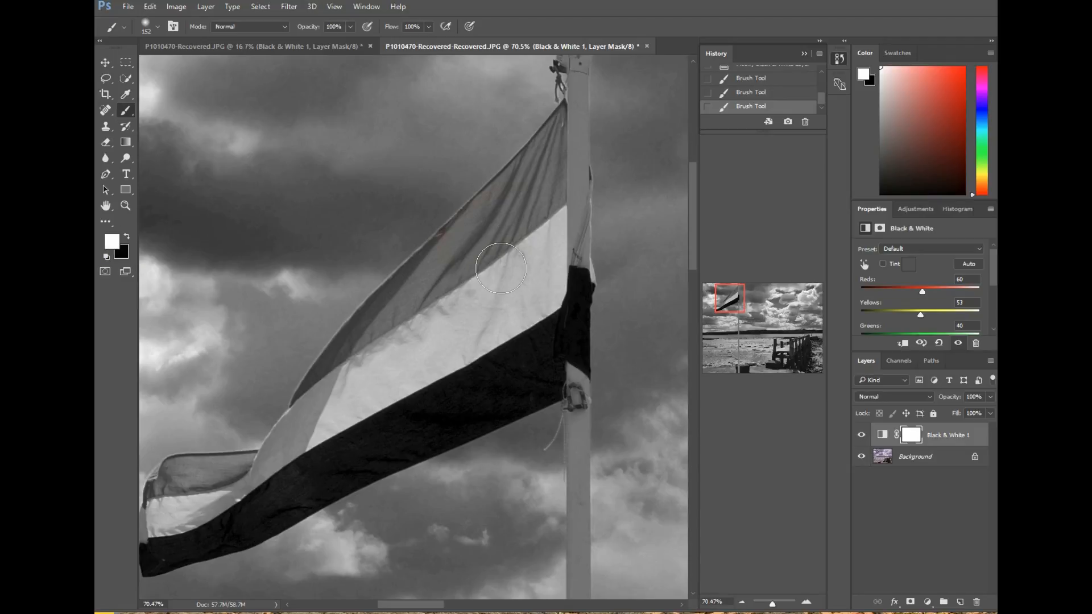
{"action": "mouse_move", "coordinate": [515, 246]}
{"action": "left_mouse_down"}
{"action": "mouse_move", "coordinate": [520, 232]}
{"action": "mouse_move", "coordinate": [476, 263]}
{"action": "left_mouse_up"}
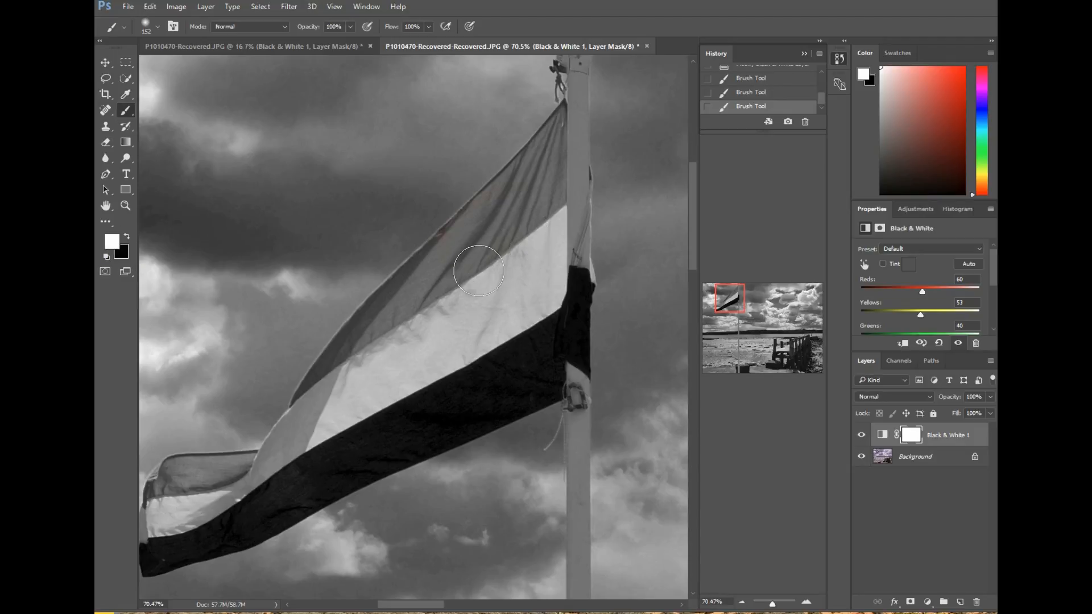
Switch the foreground colour to black and paint the mask over the middle of the flag's upper stripe, reducing the brush to 80 px.
{"action": "left_click", "coordinate": [127, 238]}
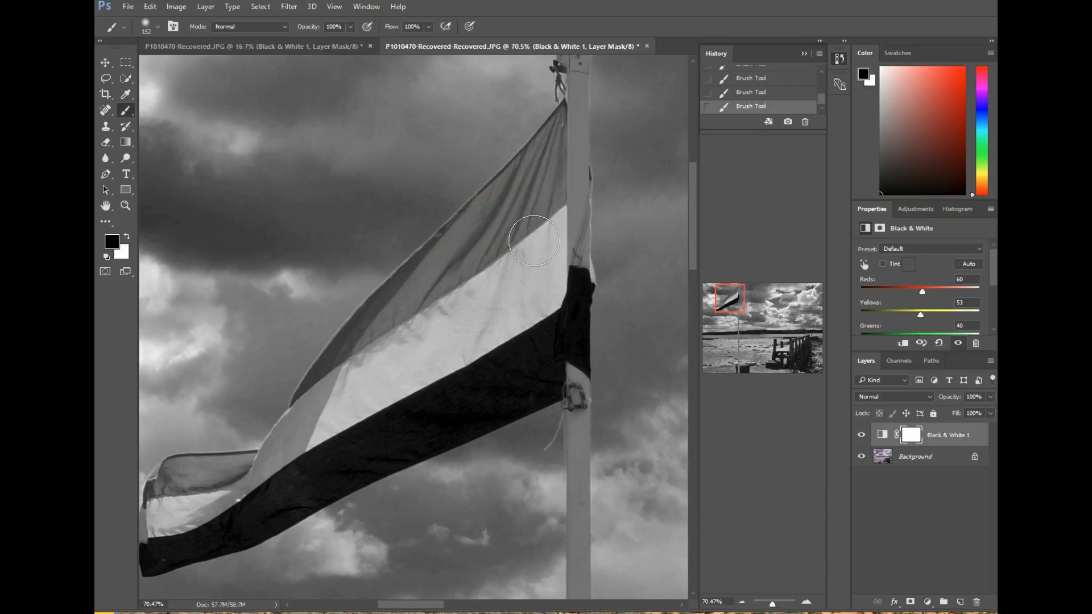
{"action": "left_click_drag", "start_coordinate": [532, 190], "coordinate": [464, 239]}
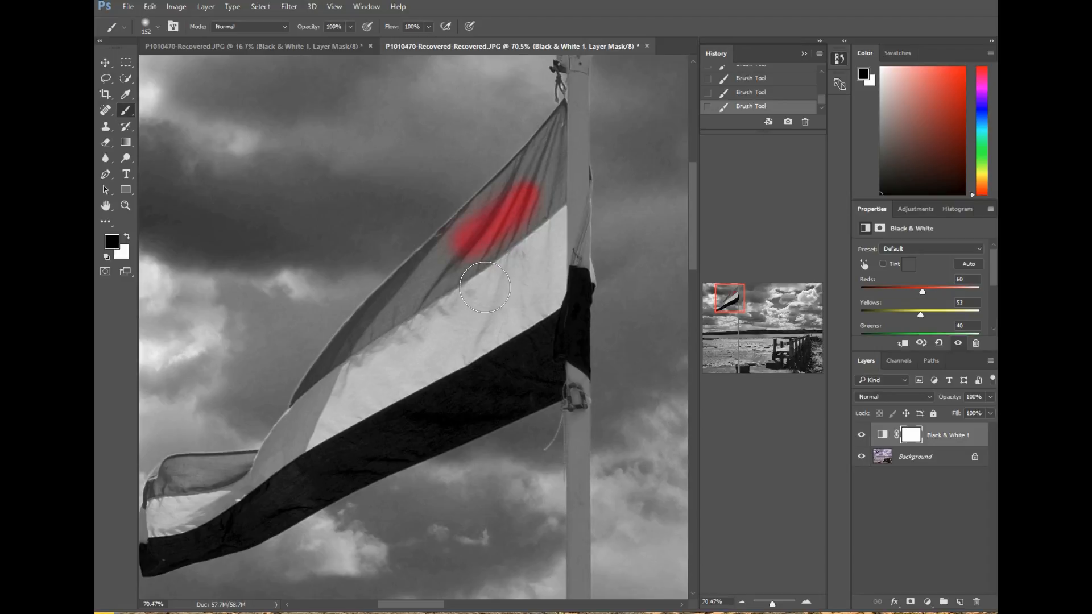
{"action": "mouse_move", "coordinate": [563, 187]}
{"action": "left_mouse_down"}
{"action": "mouse_move", "coordinate": [429, 319]}
{"action": "mouse_move", "coordinate": [441, 296]}
{"action": "mouse_move", "coordinate": [543, 219]}
{"action": "mouse_move", "coordinate": [467, 290]}
{"action": "left_mouse_up"}
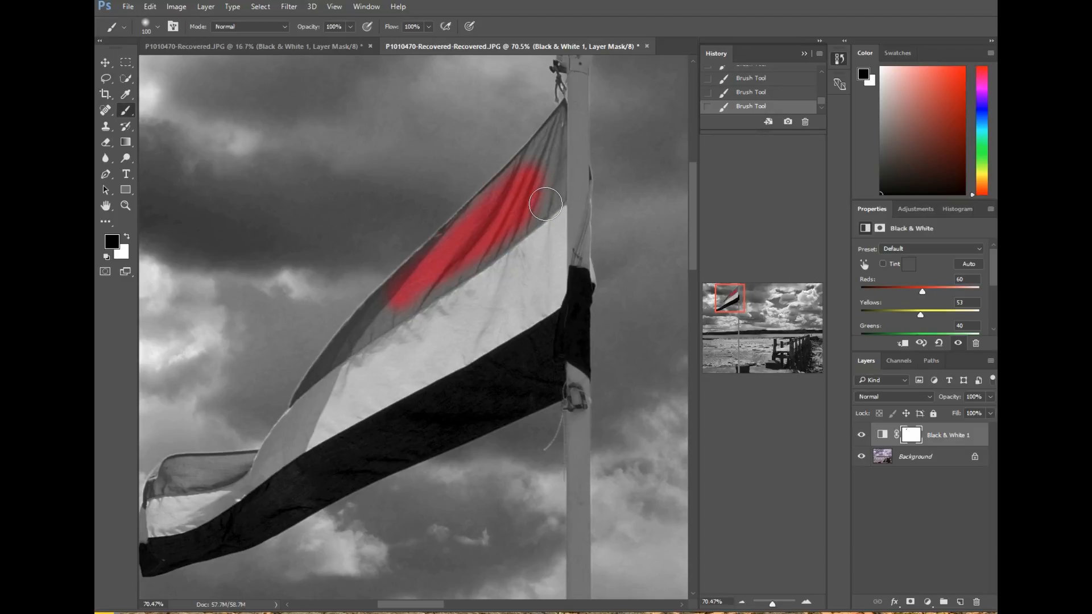
{"action": "key", "text": "bracketleft"}
{"action": "mouse_move", "coordinate": [562, 174]}
{"action": "left_mouse_down"}
{"action": "mouse_move", "coordinate": [551, 149]}
{"action": "mouse_move", "coordinate": [531, 185]}
{"action": "mouse_move", "coordinate": [555, 152]}
{"action": "mouse_move", "coordinate": [410, 297]}
{"action": "mouse_move", "coordinate": [510, 236]}
{"action": "left_mouse_up"}
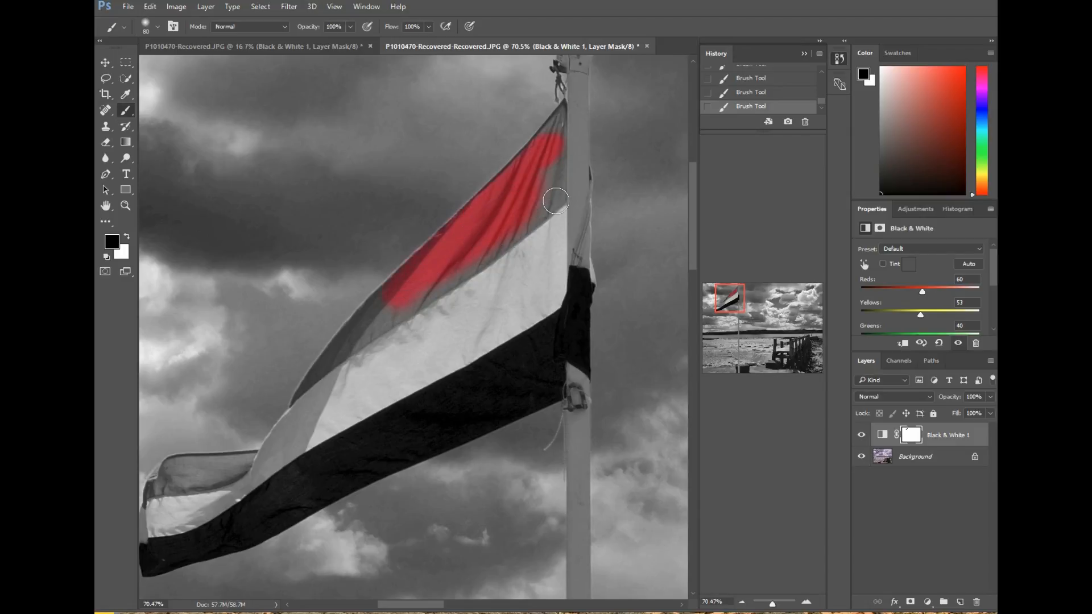
Reduce the brush to 45 px and paint the mask over the upper stripe's end at the pole and along its lower edge.
{"action": "key", "text": "bracketleft"}
{"action": "key", "text": "bracketleft"}
{"action": "key", "text": "bracketleft"}
{"action": "key", "text": "bracketleft"}
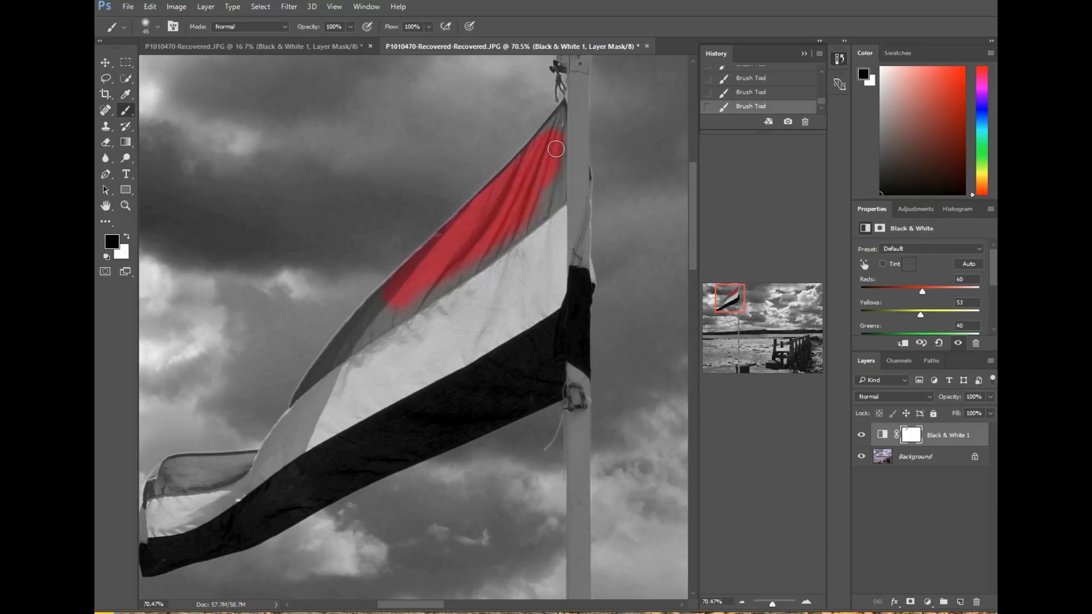
{"action": "left_click_drag", "start_coordinate": [565, 136], "coordinate": [569, 121]}
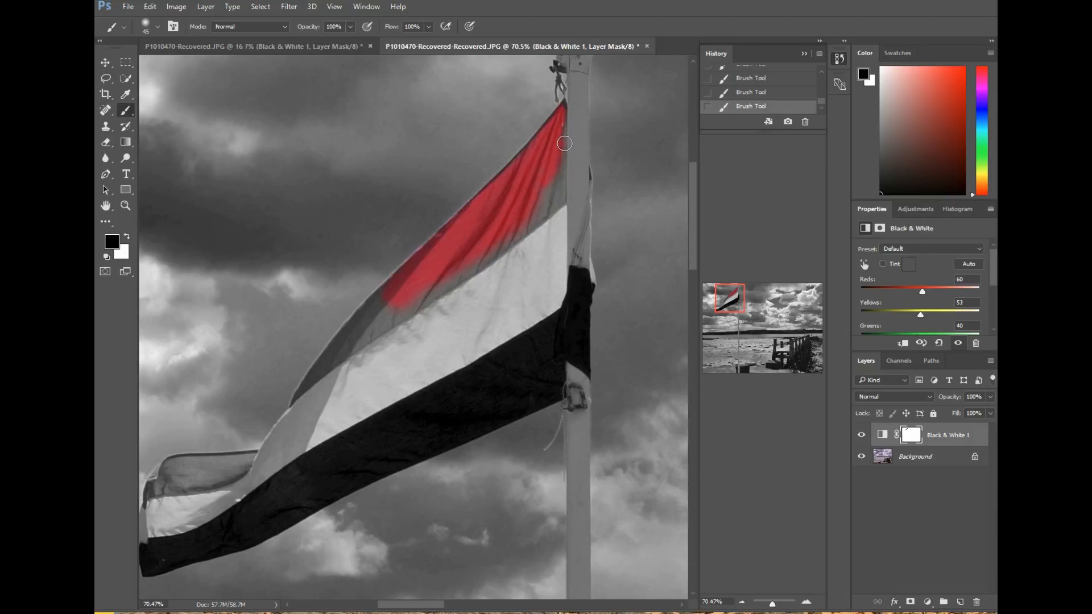
{"action": "mouse_move", "coordinate": [567, 132]}
{"action": "left_mouse_down"}
{"action": "mouse_move", "coordinate": [566, 210]}
{"action": "mouse_move", "coordinate": [542, 226]}
{"action": "mouse_move", "coordinate": [560, 202]}
{"action": "left_mouse_up"}
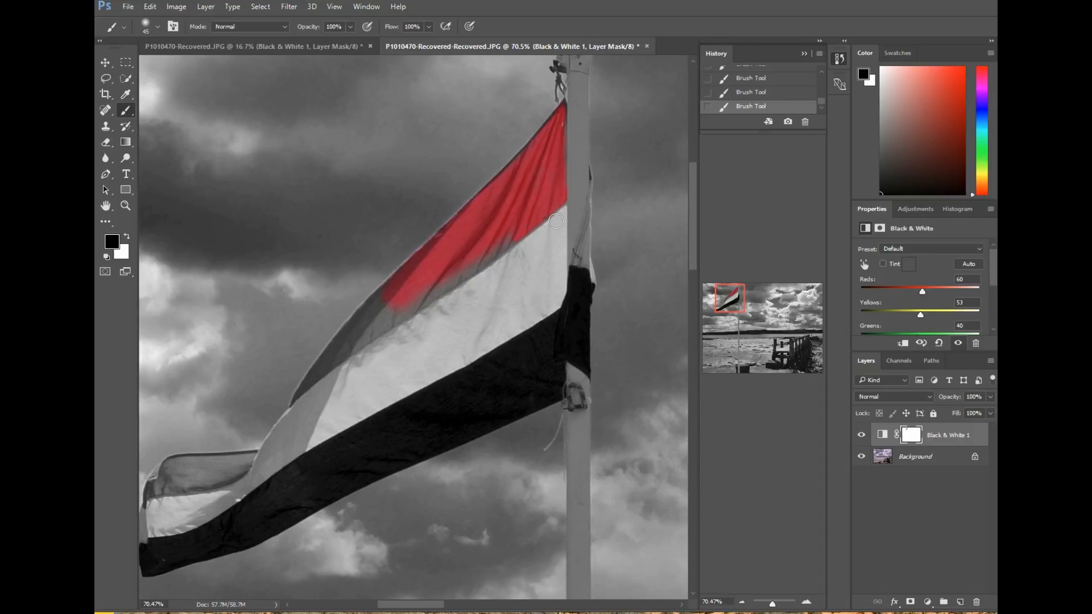
{"action": "mouse_move", "coordinate": [556, 221]}
{"action": "left_mouse_down"}
{"action": "mouse_move", "coordinate": [447, 302]}
{"action": "mouse_move", "coordinate": [485, 277]}
{"action": "mouse_move", "coordinate": [455, 283]}
{"action": "mouse_move", "coordinate": [479, 250]}
{"action": "mouse_move", "coordinate": [356, 347]}
{"action": "mouse_move", "coordinate": [398, 296]}
{"action": "mouse_move", "coordinate": [355, 340]}
{"action": "mouse_move", "coordinate": [430, 290]}
{"action": "mouse_move", "coordinate": [380, 328]}
{"action": "mouse_move", "coordinate": [443, 302]}
{"action": "left_mouse_up"}
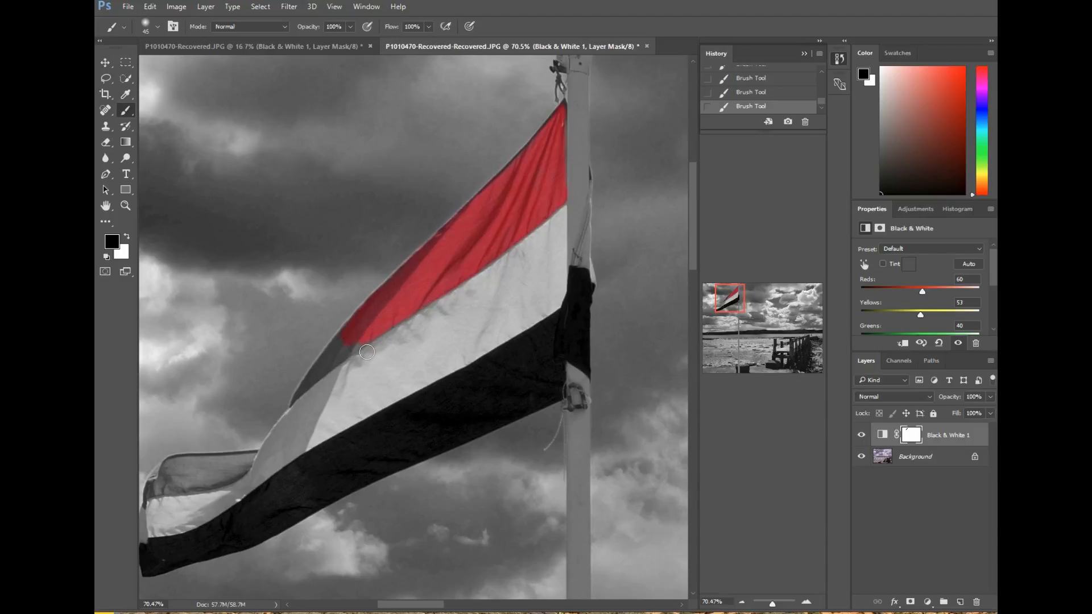
Paint the mask over the narrow remainder of the upper stripe and its folded section at the flag's free end, adjusting the brush size.
{"action": "left_click_drag", "start_coordinate": [345, 352], "coordinate": [321, 383]}
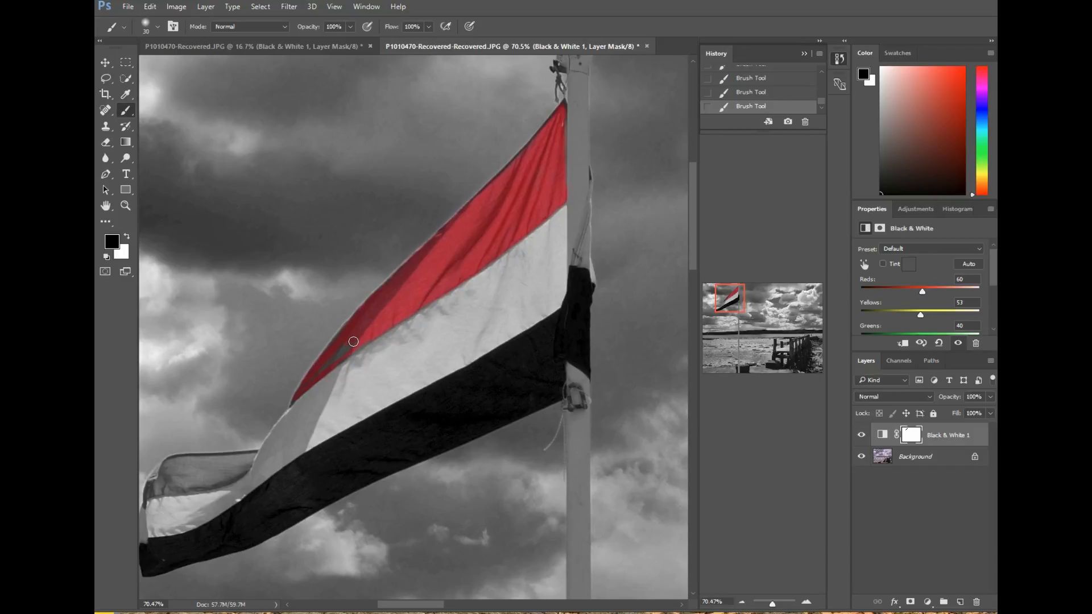
{"action": "key", "text": "bracketright"}
{"action": "key", "text": "bracketleft"}
{"action": "key", "text": "bracketleft"}
{"action": "left_click_drag", "start_coordinate": [357, 345], "coordinate": [360, 350]}
{"action": "mouse_move", "coordinate": [191, 477]}
{"action": "left_mouse_down"}
{"action": "mouse_move", "coordinate": [159, 499]}
{"action": "mouse_move", "coordinate": [184, 476]}
{"action": "mouse_move", "coordinate": [175, 474]}
{"action": "mouse_move", "coordinate": [261, 465]}
{"action": "mouse_move", "coordinate": [246, 488]}
{"action": "mouse_move", "coordinate": [252, 477]}
{"action": "mouse_move", "coordinate": [159, 505]}
{"action": "mouse_move", "coordinate": [203, 498]}
{"action": "mouse_move", "coordinate": [249, 468]}
{"action": "mouse_move", "coordinate": [174, 484]}
{"action": "left_mouse_up"}
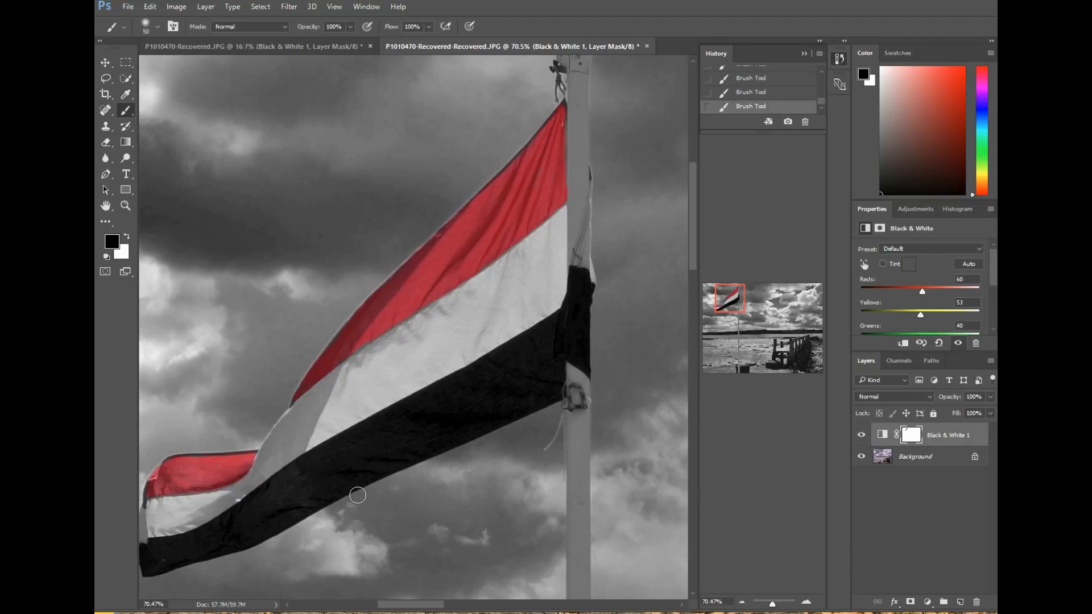
Paint black on the mask over the main area of the flag's dark lower stripe, starting at 60 px and enlarging the brush.
{"action": "mouse_move", "coordinate": [324, 478]}
{"action": "left_mouse_down"}
{"action": "mouse_move", "coordinate": [398, 449]}
{"action": "mouse_move", "coordinate": [317, 483]}
{"action": "mouse_move", "coordinate": [390, 438]}
{"action": "mouse_move", "coordinate": [325, 463]}
{"action": "mouse_move", "coordinate": [361, 446]}
{"action": "mouse_move", "coordinate": [345, 452]}
{"action": "mouse_move", "coordinate": [398, 428]}
{"action": "mouse_move", "coordinate": [397, 442]}
{"action": "left_mouse_up"}
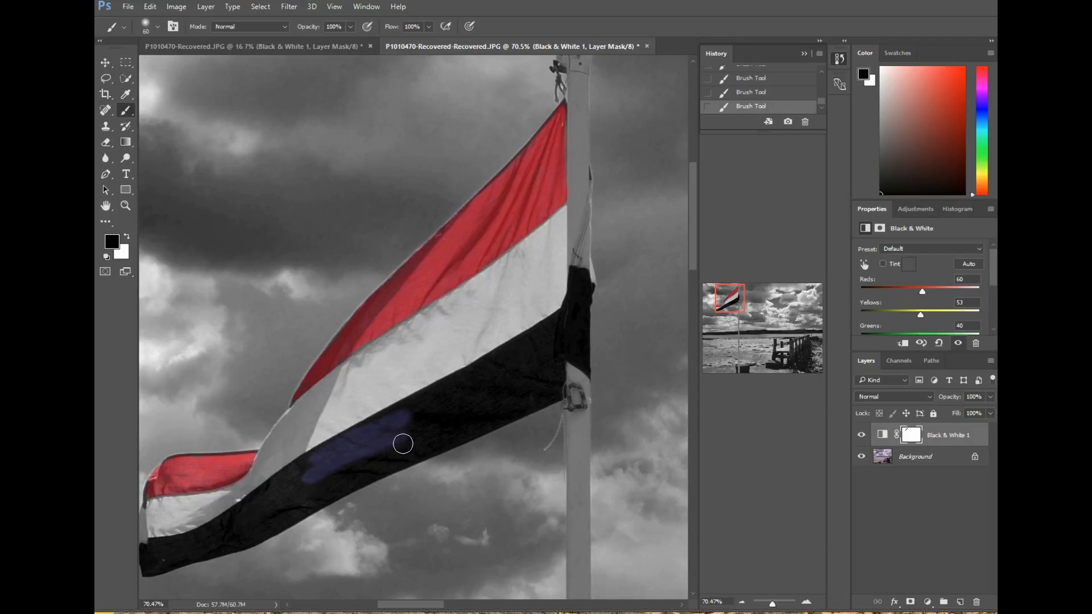
{"action": "key", "text": "bracketright"}
{"action": "key", "text": "bracketright"}
{"action": "key", "text": "bracketright"}
{"action": "key", "text": "bracketright"}
{"action": "key", "text": "bracketright"}
{"action": "key", "text": "bracketright"}
{"action": "mouse_move", "coordinate": [419, 459]}
{"action": "left_mouse_down"}
{"action": "mouse_move", "coordinate": [498, 434]}
{"action": "mouse_move", "coordinate": [443, 449]}
{"action": "mouse_move", "coordinate": [493, 427]}
{"action": "mouse_move", "coordinate": [444, 439]}
{"action": "mouse_move", "coordinate": [546, 404]}
{"action": "mouse_move", "coordinate": [566, 382]}
{"action": "mouse_move", "coordinate": [328, 508]}
{"action": "mouse_move", "coordinate": [387, 478]}
{"action": "mouse_move", "coordinate": [337, 499]}
{"action": "mouse_move", "coordinate": [284, 545]}
{"action": "mouse_move", "coordinate": [309, 516]}
{"action": "mouse_move", "coordinate": [295, 531]}
{"action": "mouse_move", "coordinate": [271, 528]}
{"action": "mouse_move", "coordinate": [274, 515]}
{"action": "mouse_move", "coordinate": [240, 543]}
{"action": "mouse_move", "coordinate": [287, 498]}
{"action": "mouse_move", "coordinate": [226, 544]}
{"action": "left_mouse_up"}
Reduce the brush to 60 px and paint the mask over the lower stripe's edges, its free end and the dark section at the pole.
{"action": "key", "text": "bracketleft"}
{"action": "key", "text": "bracketleft"}
{"action": "key", "text": "bracketleft"}
{"action": "key", "text": "bracketleft"}
{"action": "key", "text": "bracketleft"}
{"action": "key", "text": "bracketleft"}
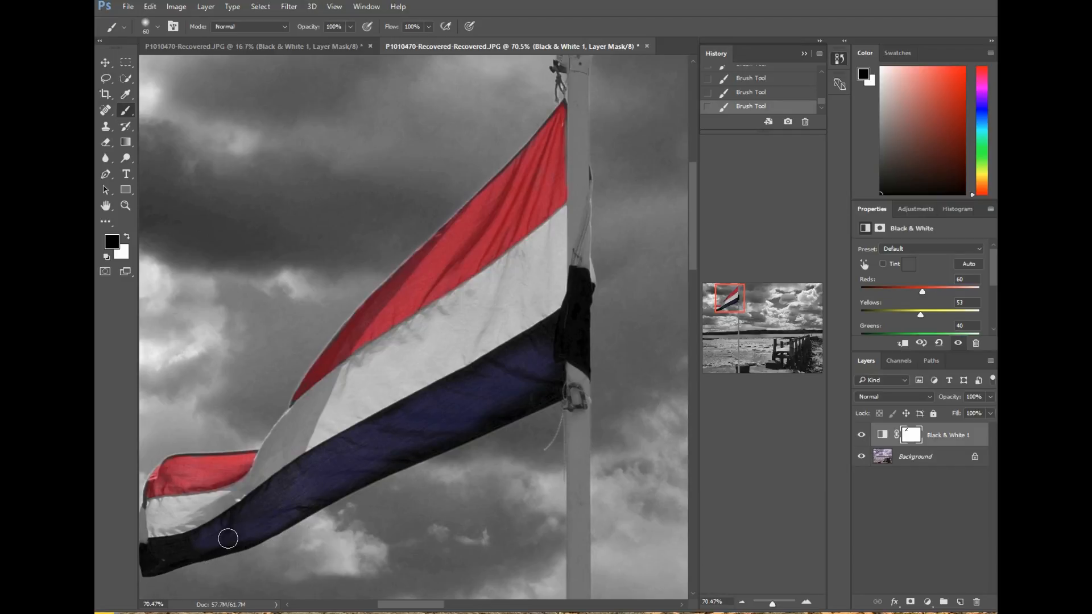
{"action": "mouse_move", "coordinate": [227, 536]}
{"action": "left_mouse_down"}
{"action": "mouse_move", "coordinate": [185, 562]}
{"action": "mouse_move", "coordinate": [163, 558]}
{"action": "mouse_move", "coordinate": [160, 578]}
{"action": "mouse_move", "coordinate": [155, 563]}
{"action": "mouse_move", "coordinate": [156, 578]}
{"action": "mouse_move", "coordinate": [266, 548]}
{"action": "mouse_move", "coordinate": [343, 493]}
{"action": "mouse_move", "coordinate": [345, 505]}
{"action": "mouse_move", "coordinate": [305, 522]}
{"action": "mouse_move", "coordinate": [554, 411]}
{"action": "mouse_move", "coordinate": [567, 390]}
{"action": "mouse_move", "coordinate": [570, 332]}
{"action": "mouse_move", "coordinate": [506, 372]}
{"action": "mouse_move", "coordinate": [544, 371]}
{"action": "mouse_move", "coordinate": [552, 385]}
{"action": "mouse_move", "coordinate": [486, 430]}
{"action": "mouse_move", "coordinate": [585, 355]}
{"action": "mouse_move", "coordinate": [591, 365]}
{"action": "mouse_move", "coordinate": [592, 288]}
{"action": "mouse_move", "coordinate": [584, 359]}
{"action": "mouse_move", "coordinate": [440, 412]}
{"action": "mouse_move", "coordinate": [520, 367]}
{"action": "mouse_move", "coordinate": [460, 395]}
{"action": "mouse_move", "coordinate": [295, 496]}
{"action": "mouse_move", "coordinate": [506, 424]}
{"action": "mouse_move", "coordinate": [396, 468]}
{"action": "left_mouse_up"}
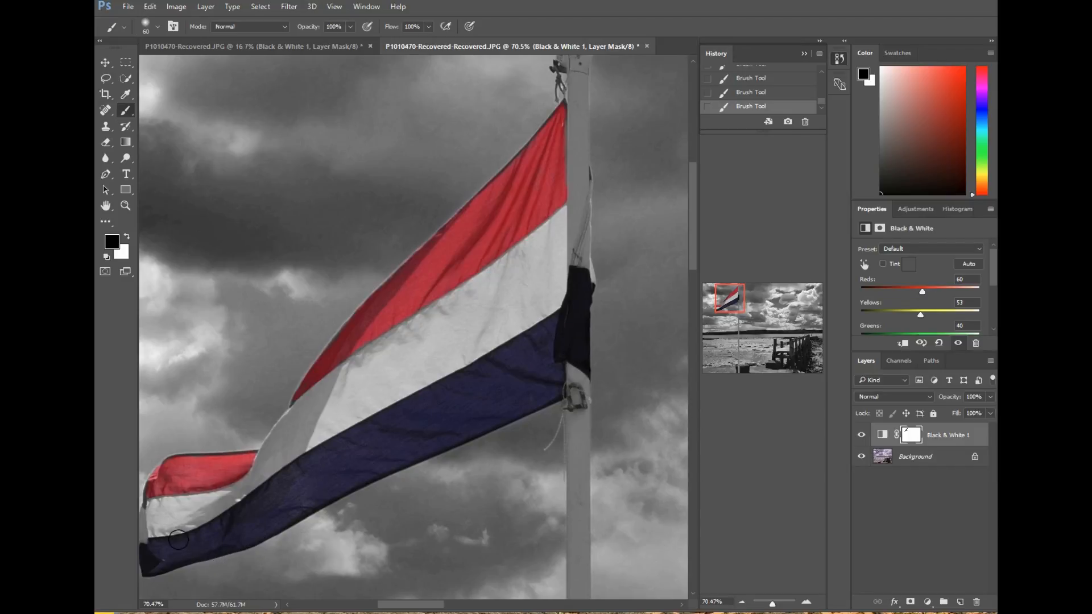
Fit the whole photo on screen and compare it with the Black & White 1 layer hidden and shown, leaving the layer visible.
{"action": "left_click", "coordinate": [126, 206]}
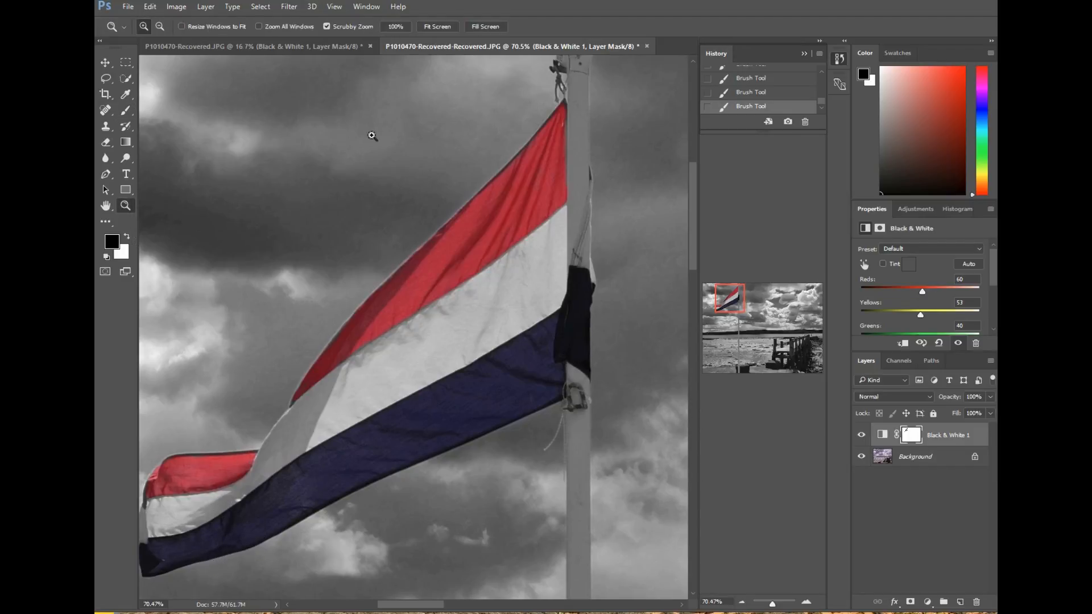
{"action": "left_click", "coordinate": [443, 28]}
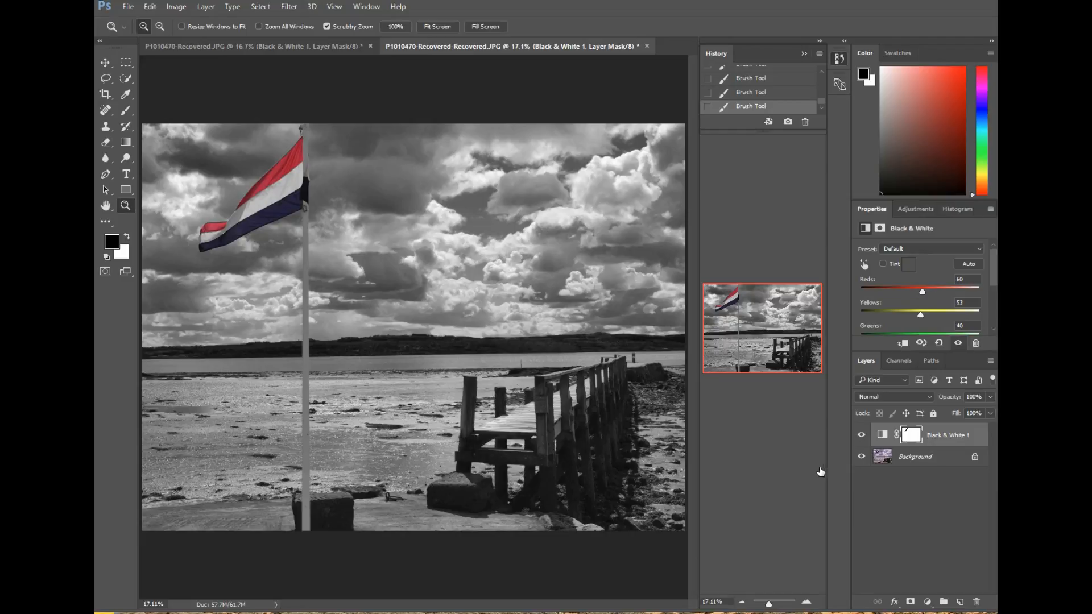
{"action": "left_click", "coordinate": [862, 436]}
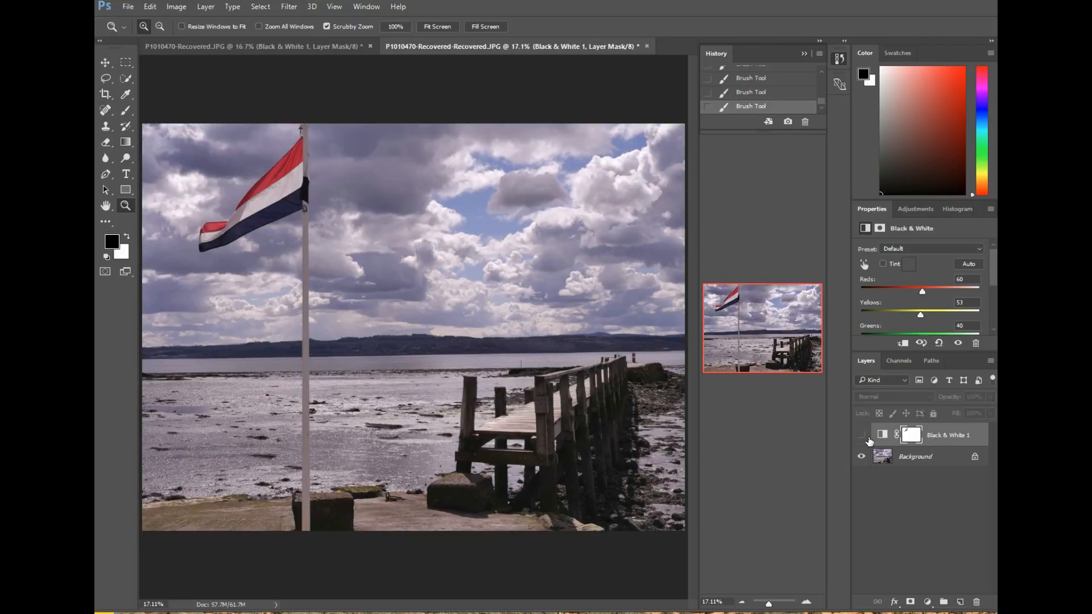
{"action": "left_click", "coordinate": [862, 436]}
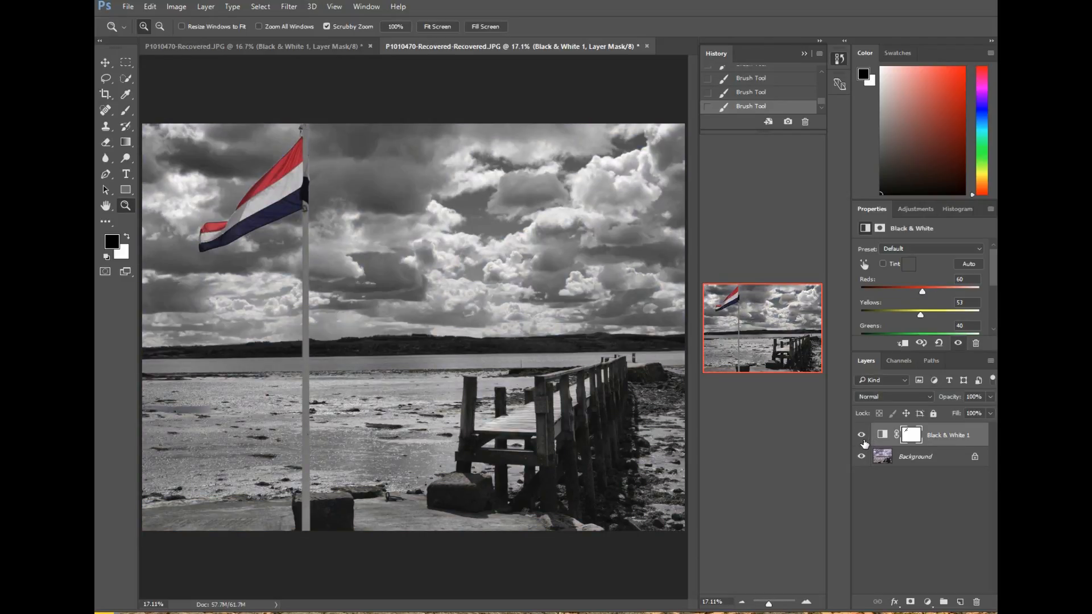